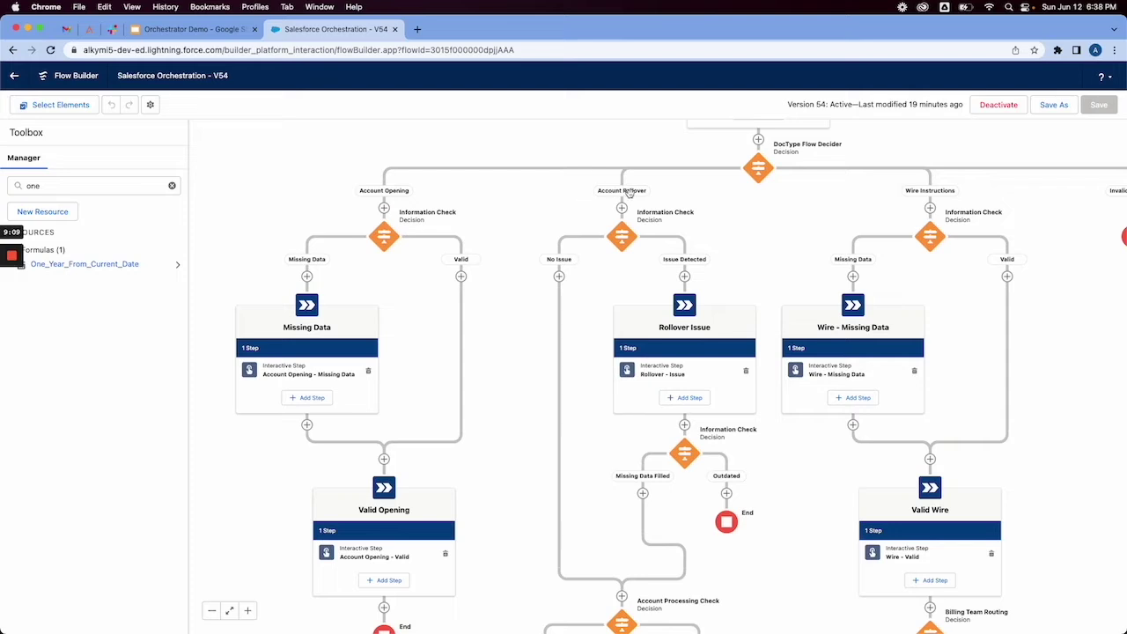
- Open the details of the Information Check decision on the Account Rollover branch
left_click_drag(818, 199, 619, 184)
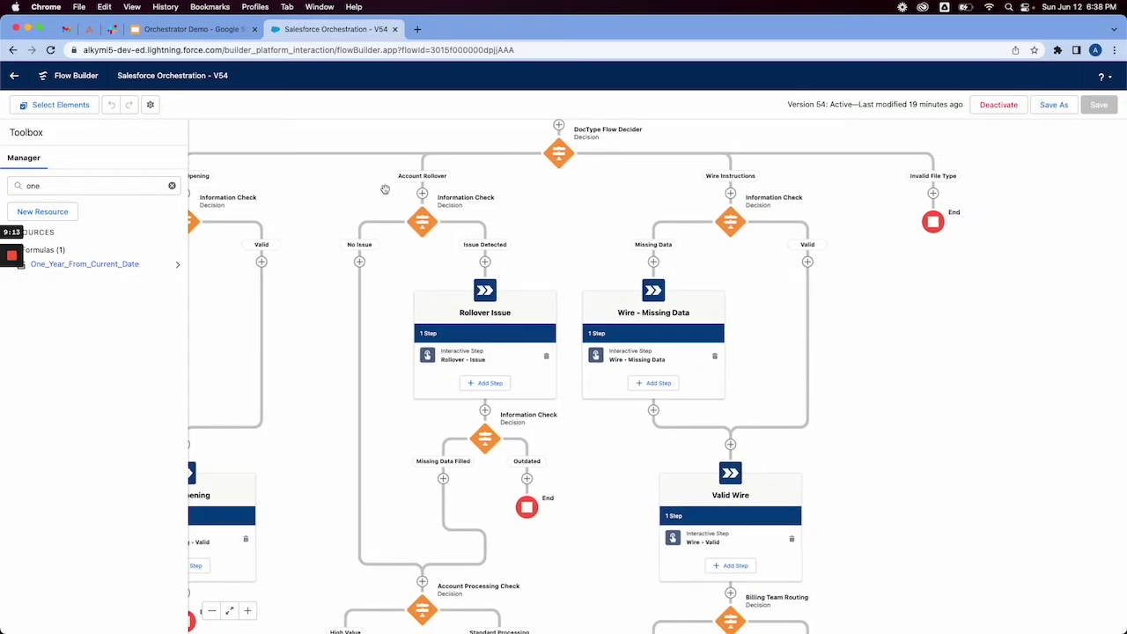
left_click_drag(337, 186, 473, 287)
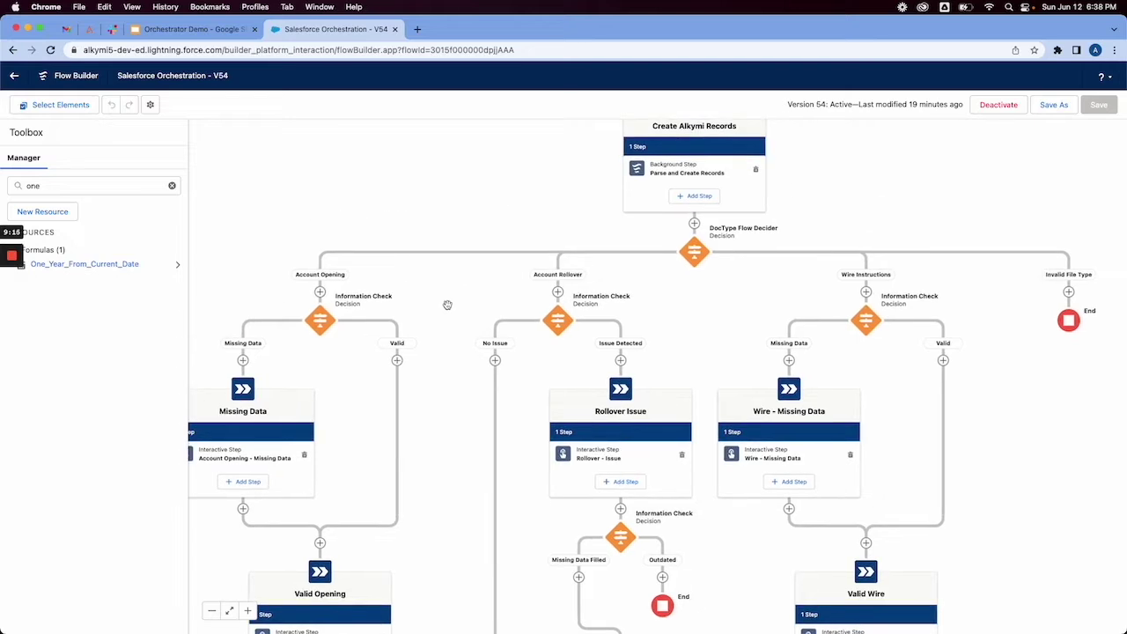
left_click_drag(453, 416, 455, 337)
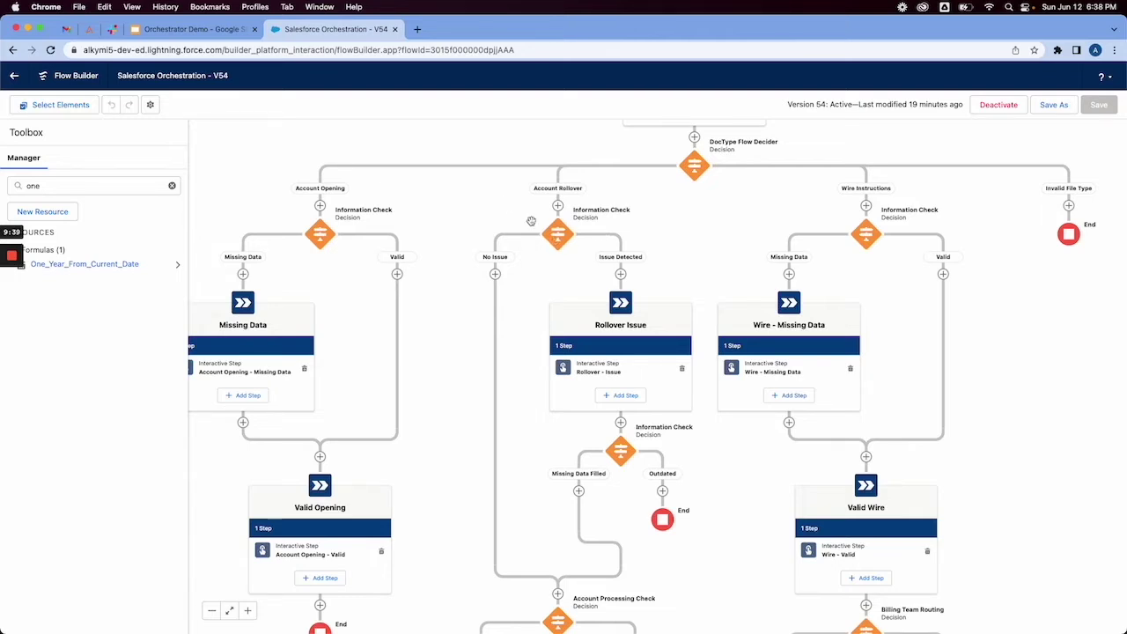
left_click(249, 613)
left_click(249, 612)
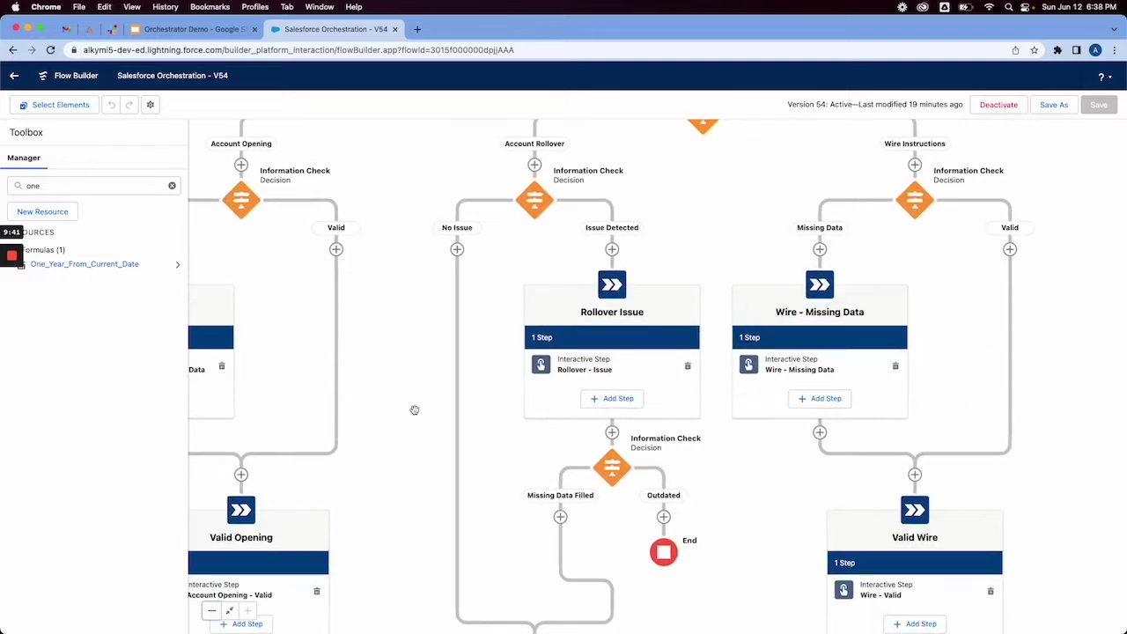
scroll(403, 463, "up", 5)
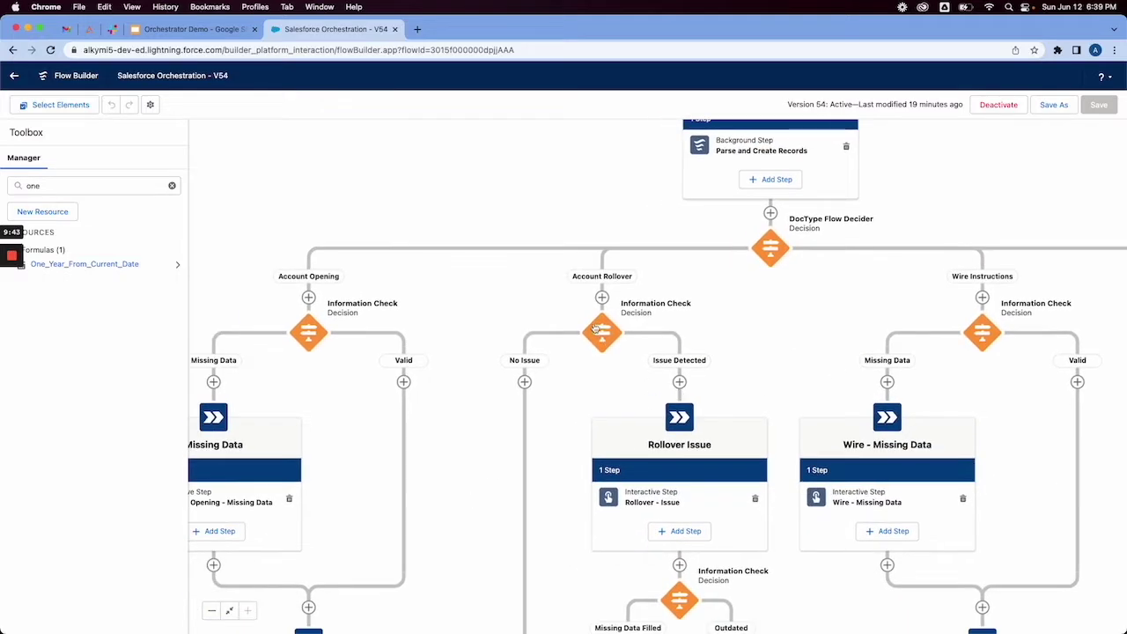
left_click(607, 334)
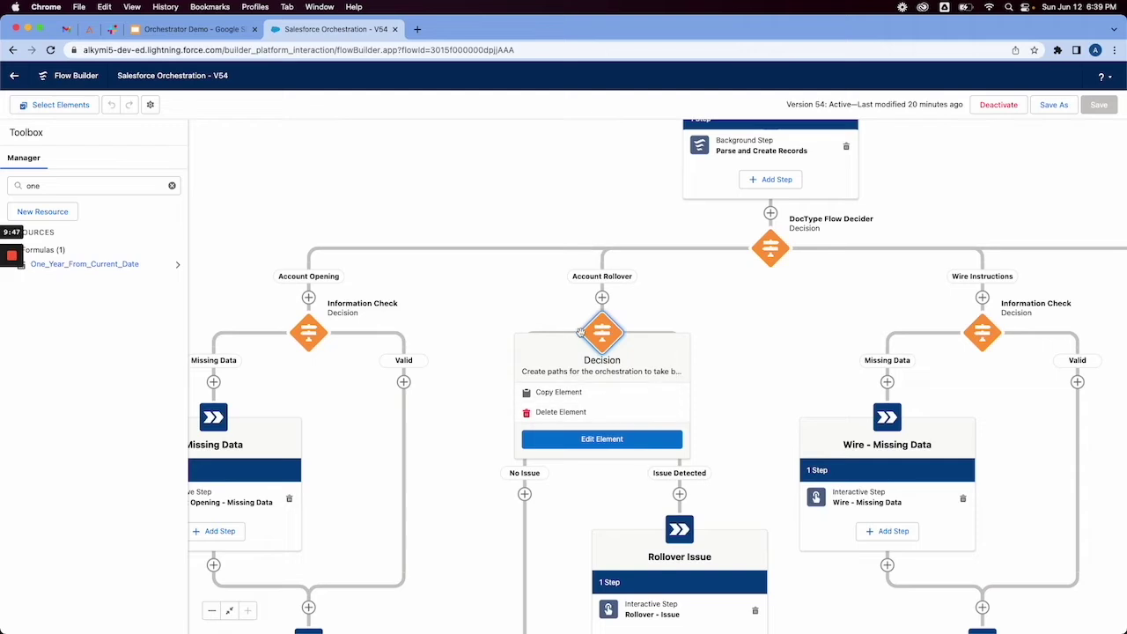
scroll(703, 346, "down", 2)
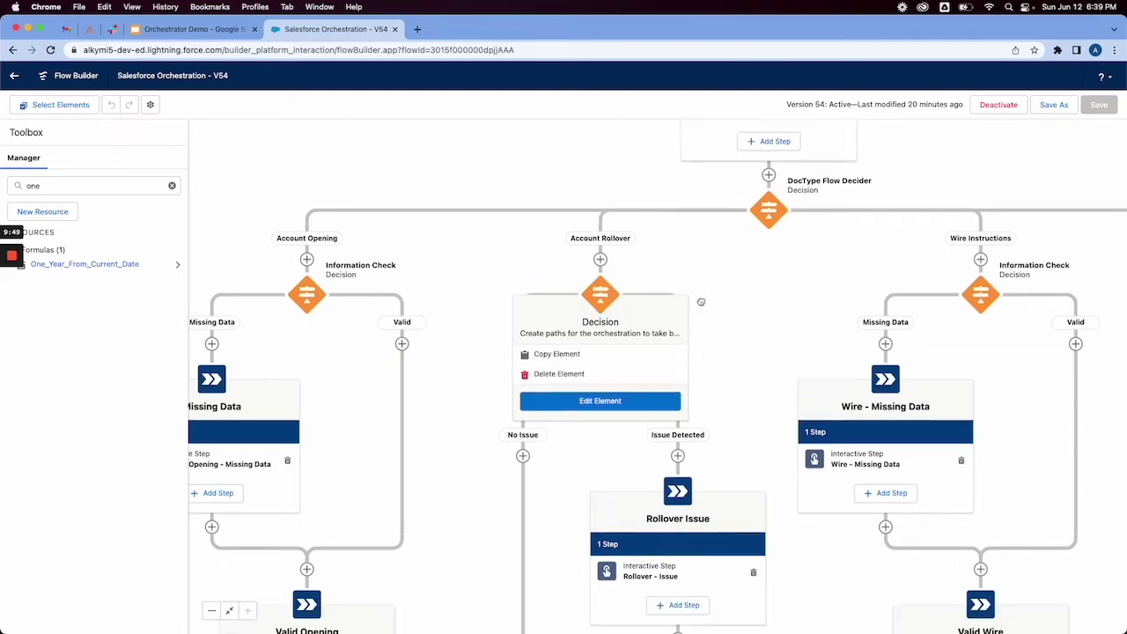
left_click(602, 273)
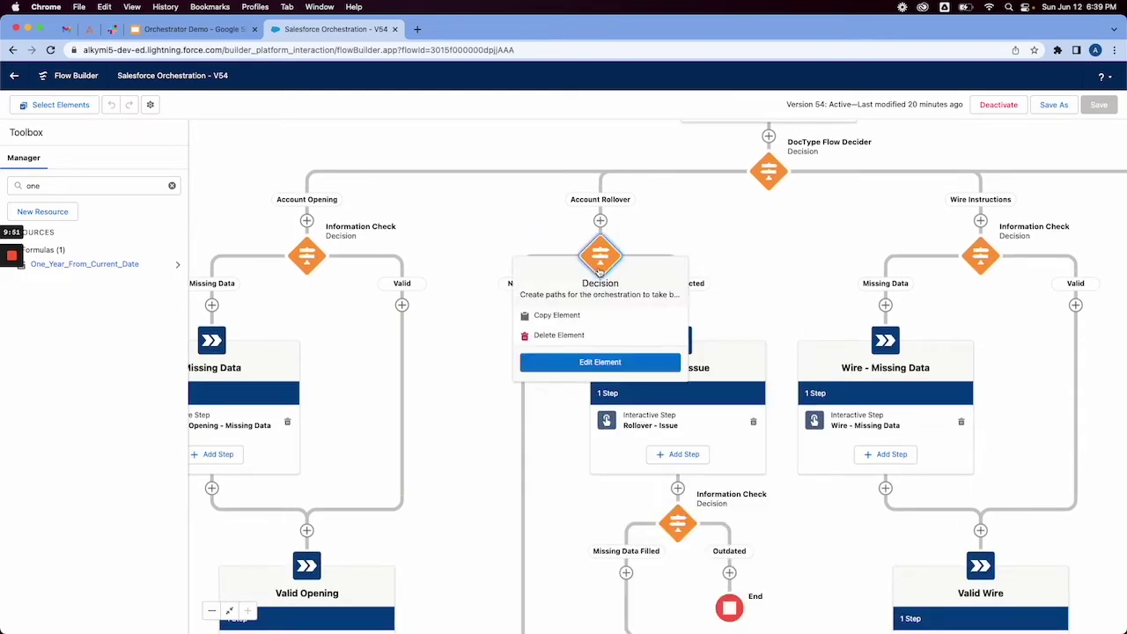
scroll(480, 430, "down", 3)
scroll(475, 297, "down", 3)
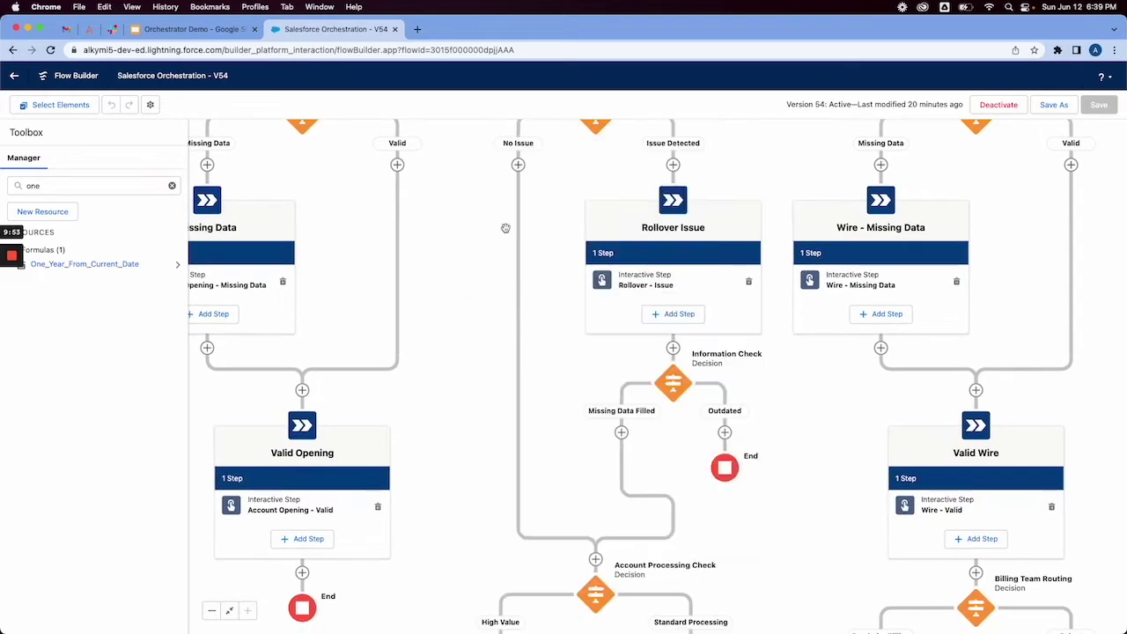
scroll(476, 389, "up", 4)
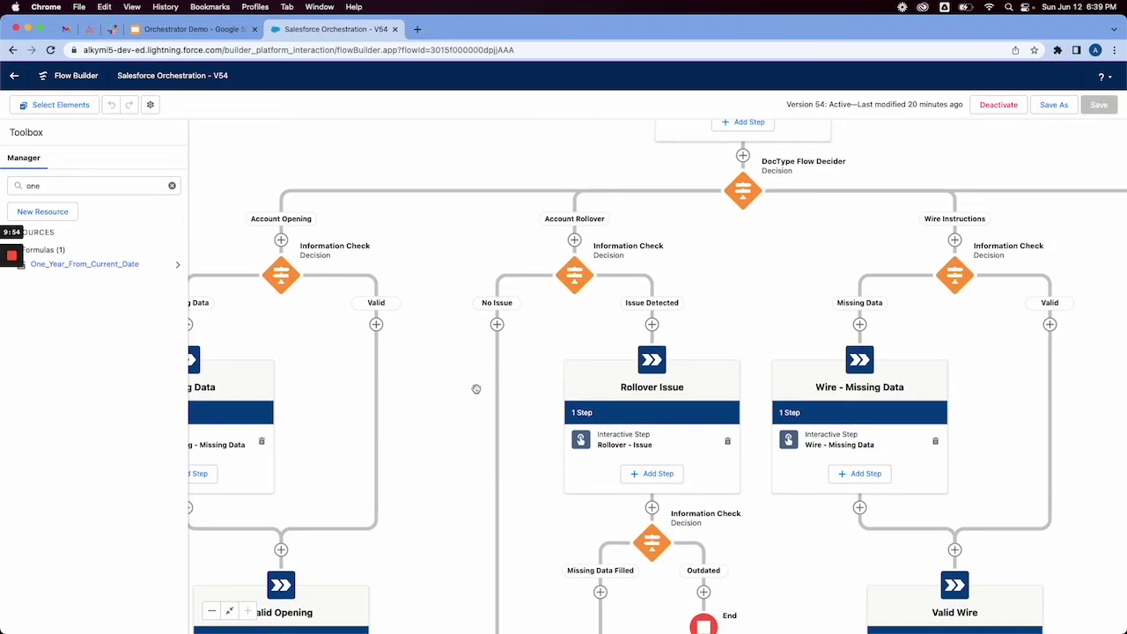
left_click(575, 283)
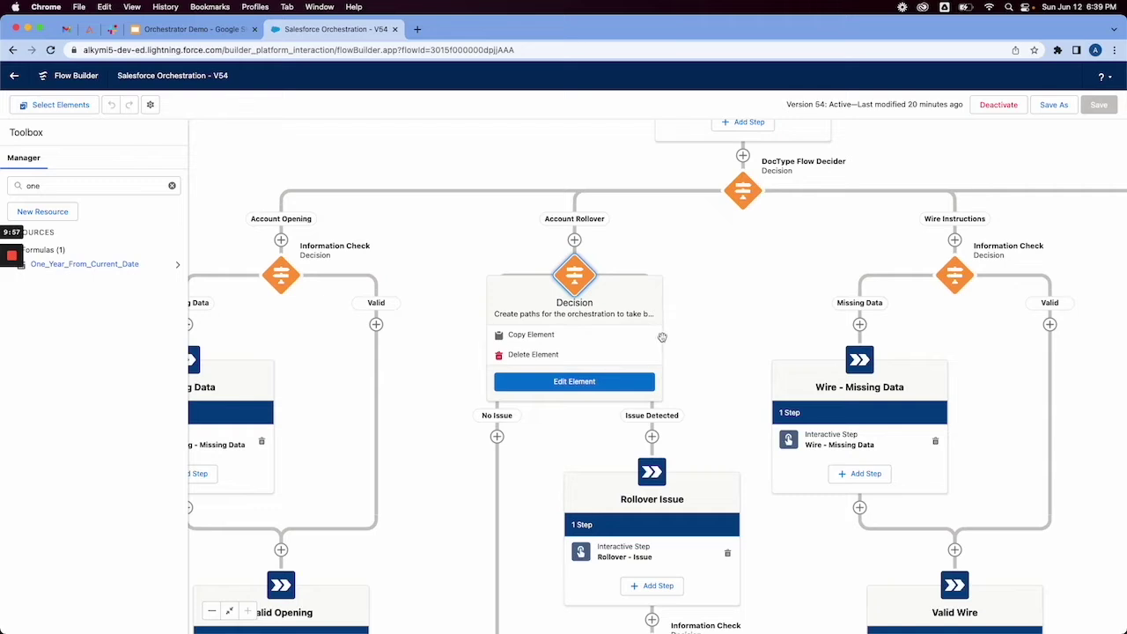
left_click(596, 388)
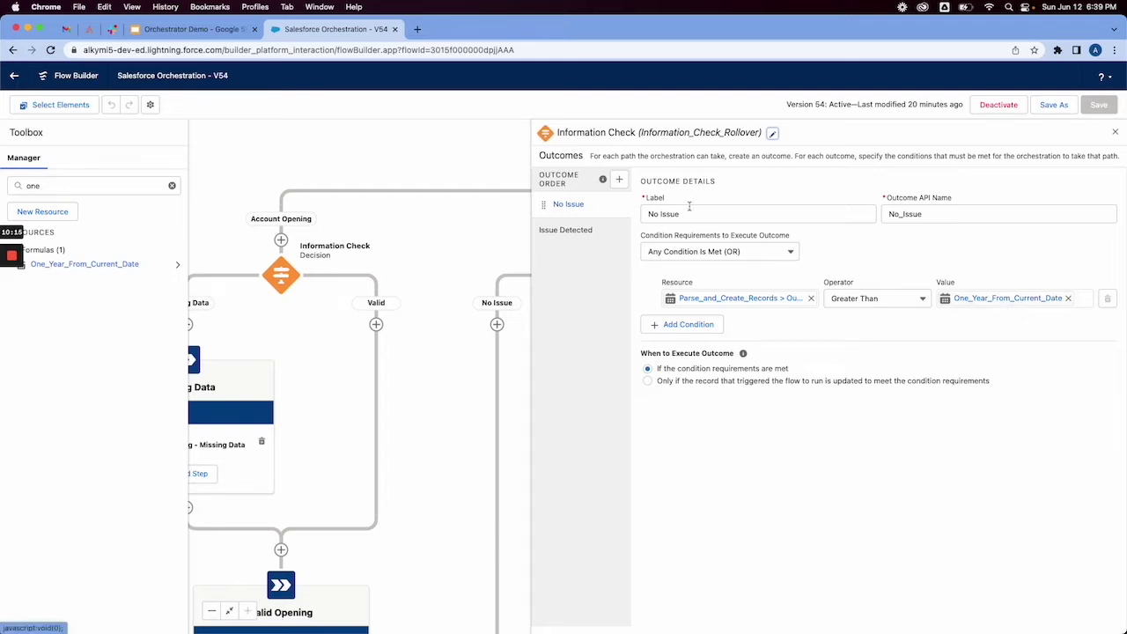
- Change the One_Year_From_Current_Date formula to subtract 180 days from today, as (TODAY()-180)
double_click(112, 185)
left_click(97, 264)
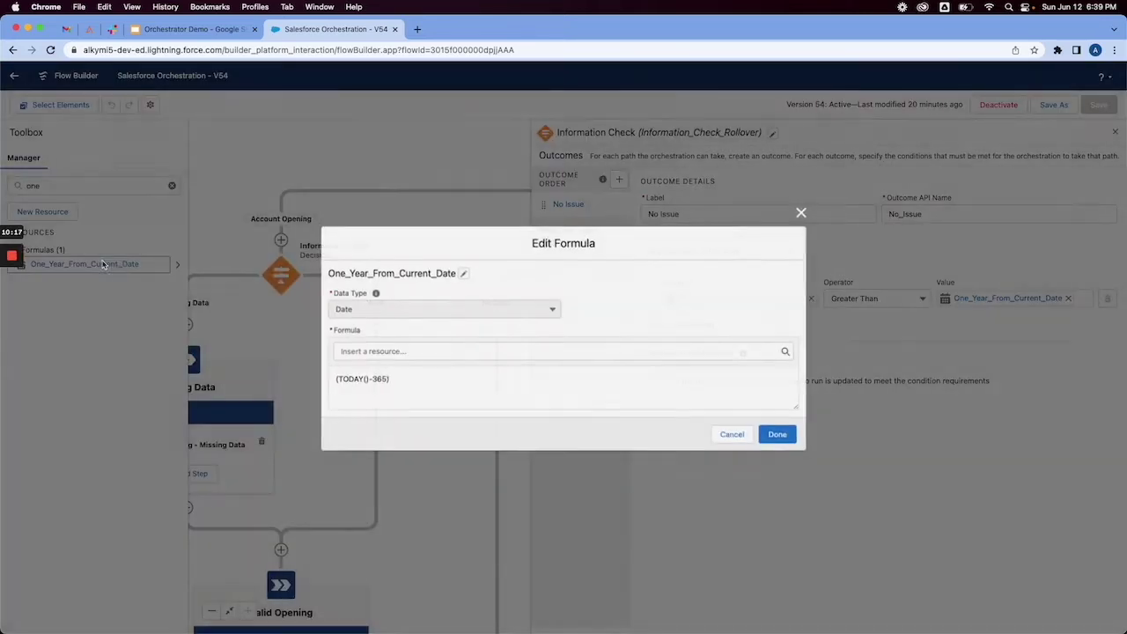
double_click(376, 379)
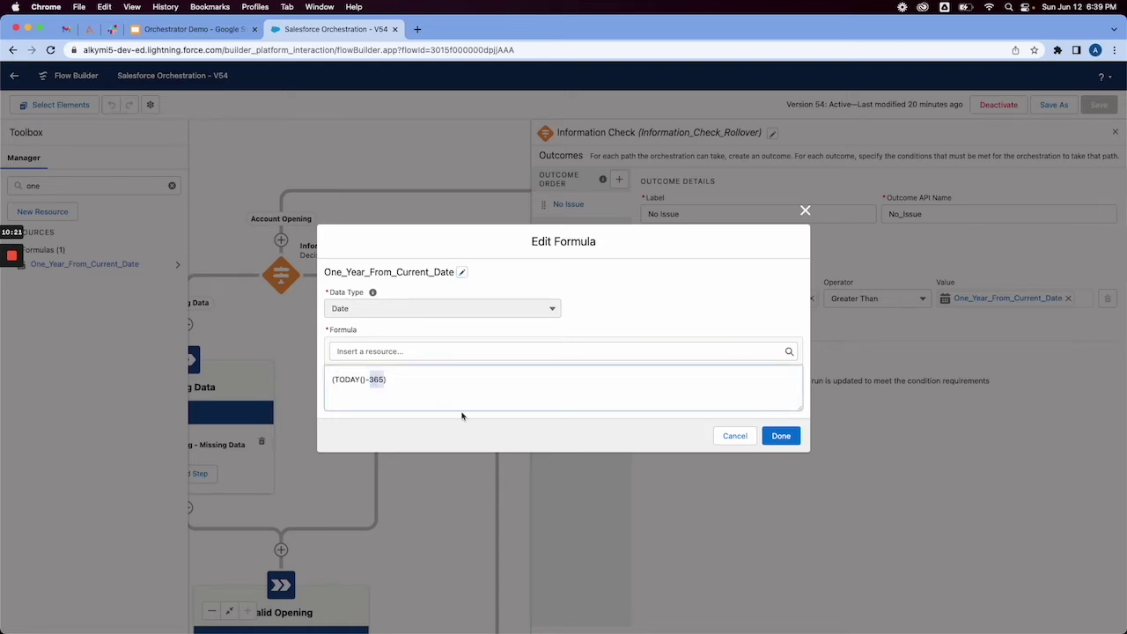
type("180")
left_click(784, 443)
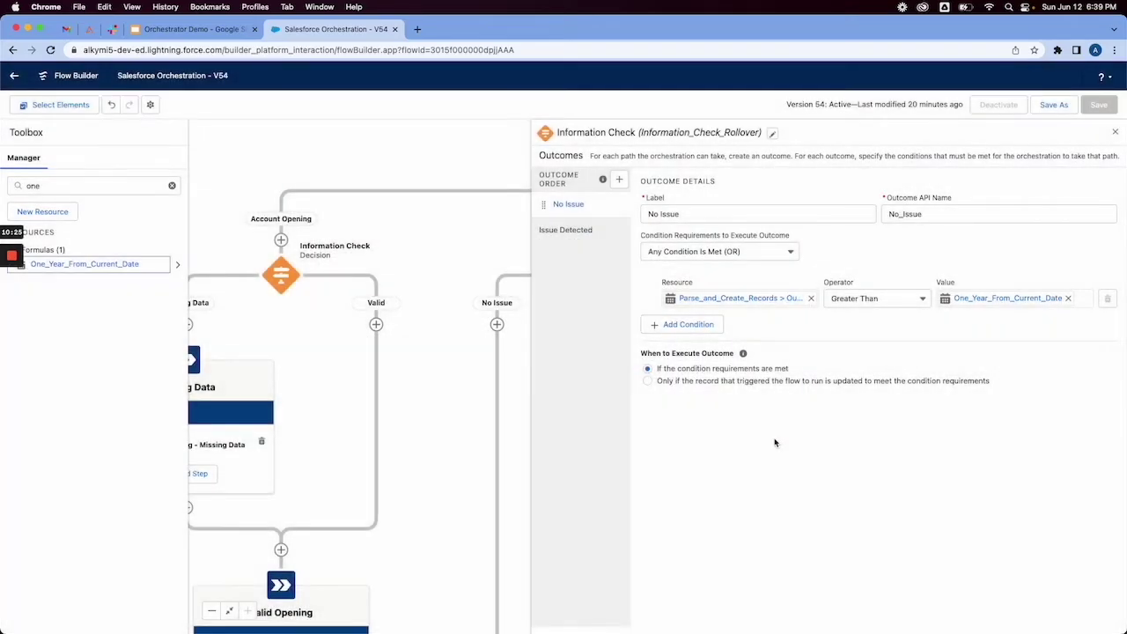
- Save the orchestration as a new version and close the Information Check details
left_click(1067, 104)
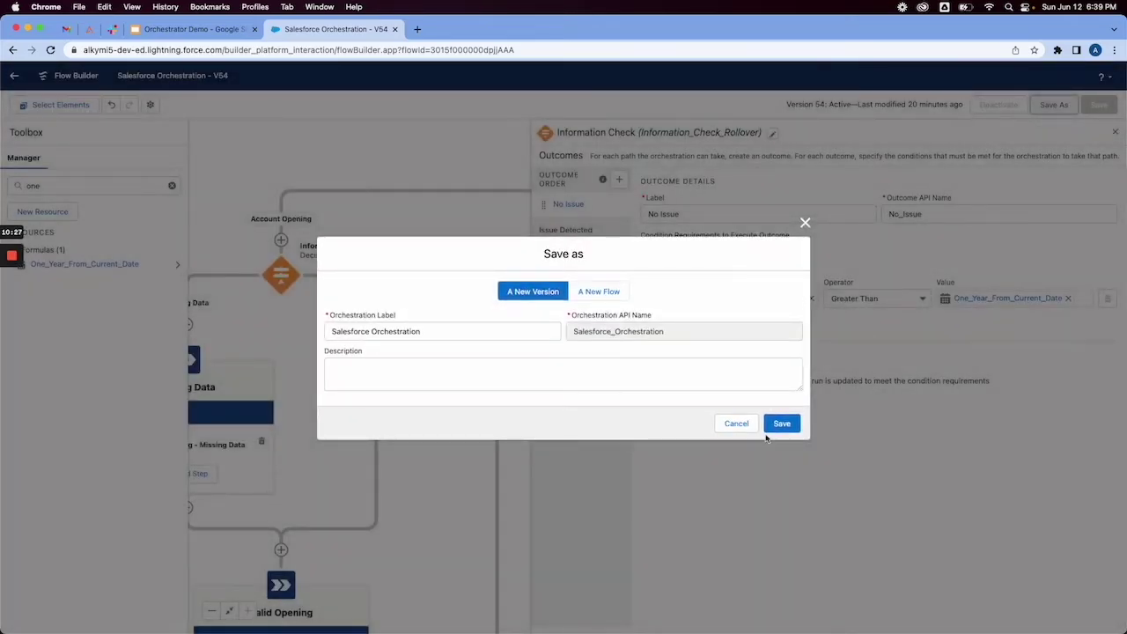
left_click(774, 423)
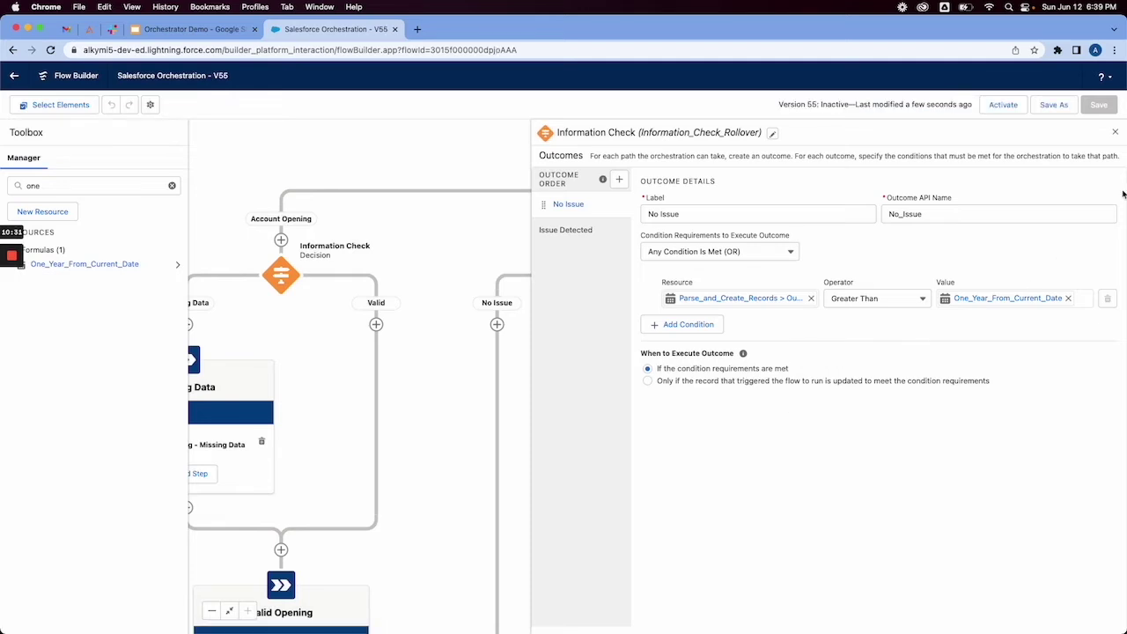
left_click(1115, 132)
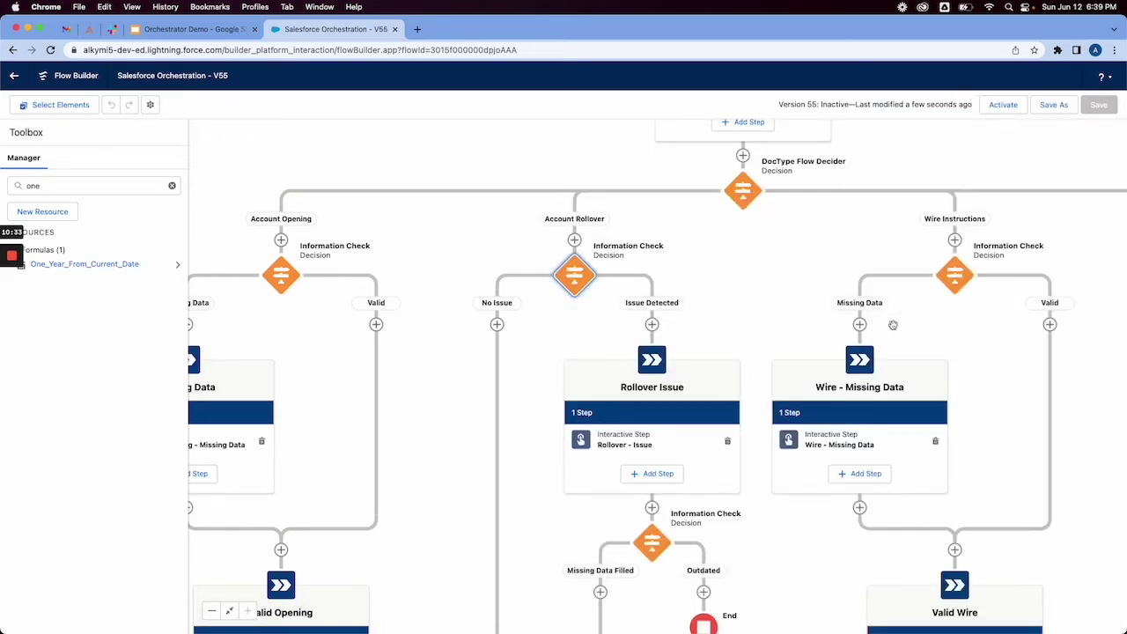
- Set the High Value outcome's Greater Than value in the Account Processing Check decision to 10000000
left_click_drag(829, 546, 835, 202)
left_click(580, 401)
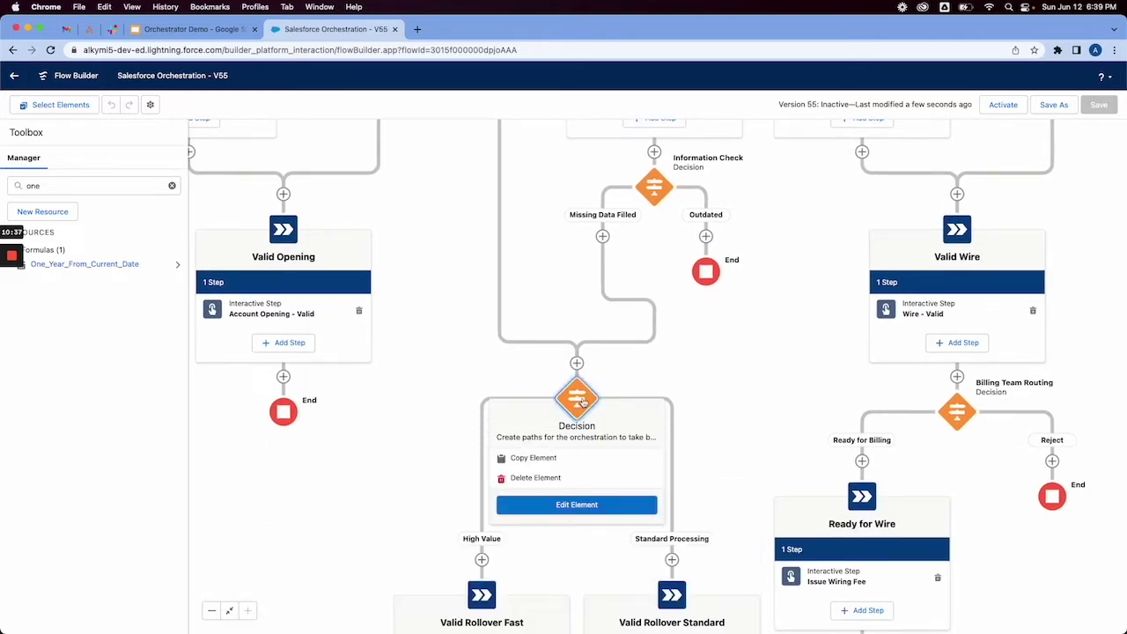
left_click(572, 505)
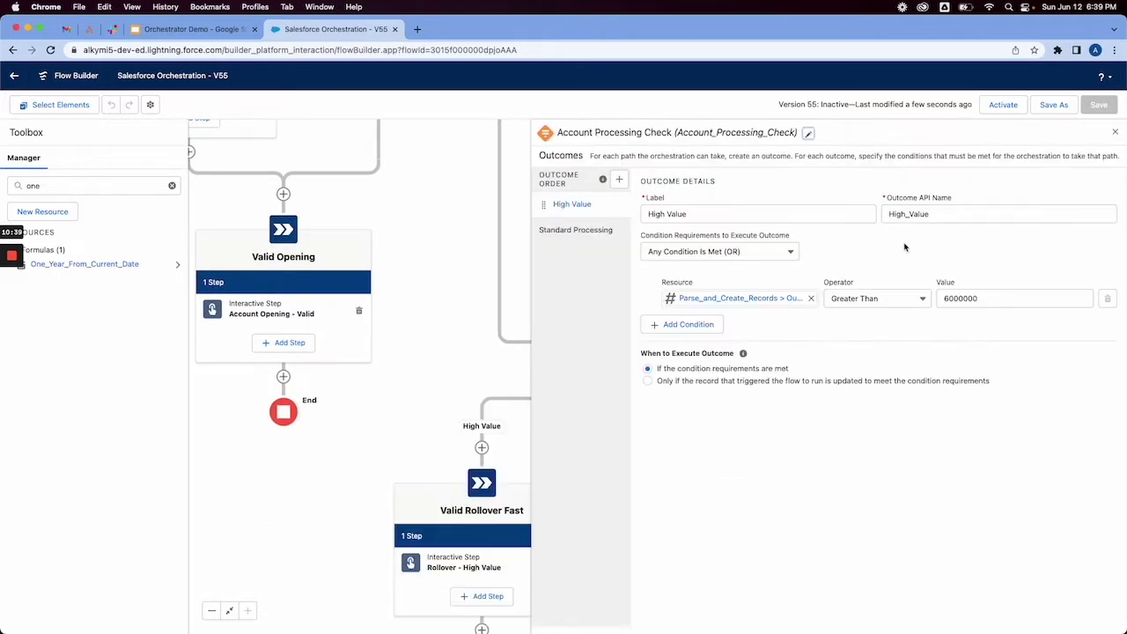
left_click(952, 299)
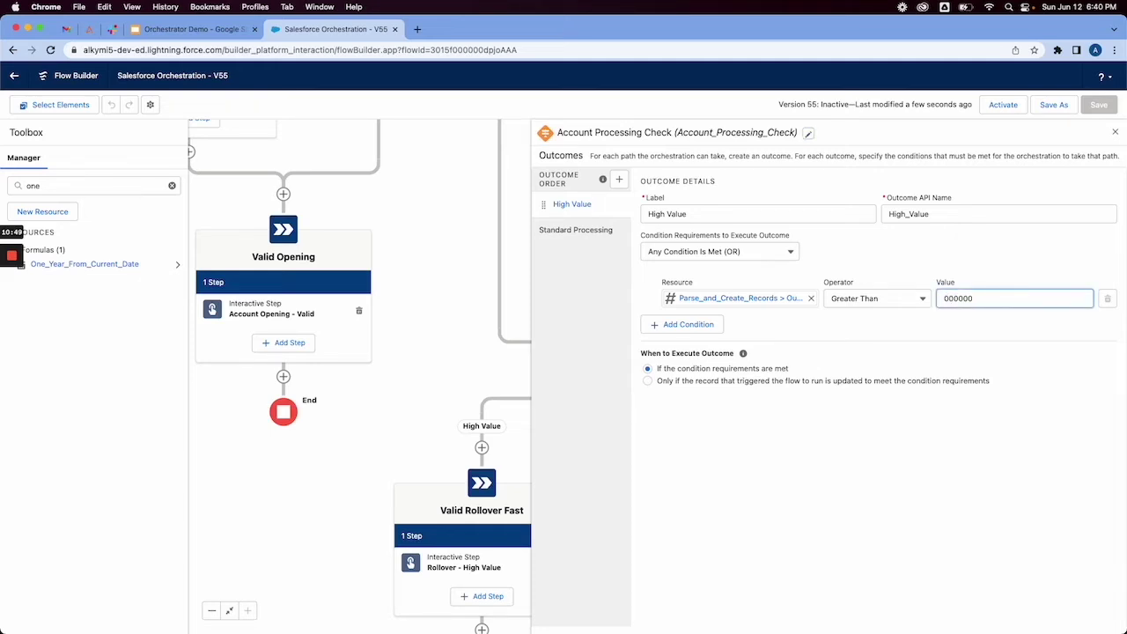
type("10")
left_click(1033, 359)
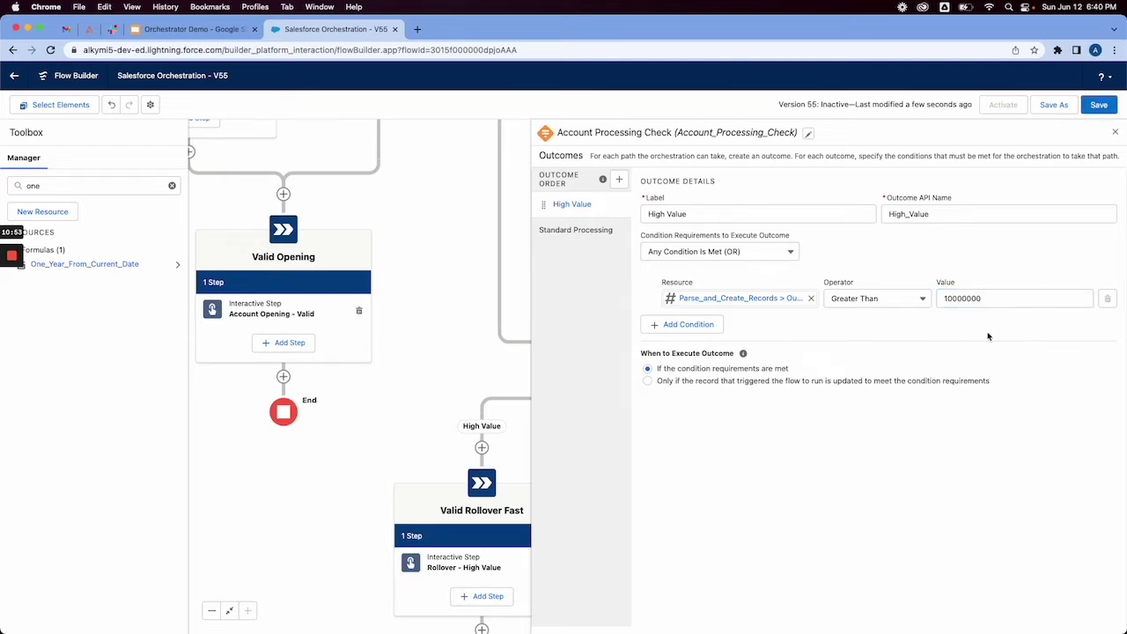
left_click(954, 300)
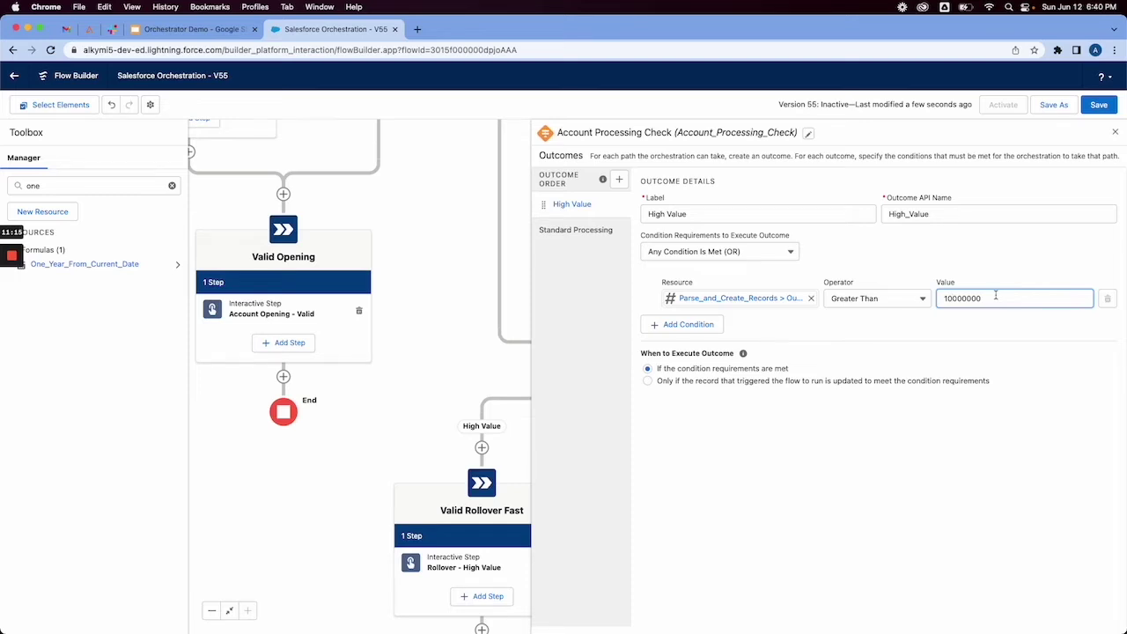
- Save the orchestration, close the decision details and activate this version
left_click(1093, 112)
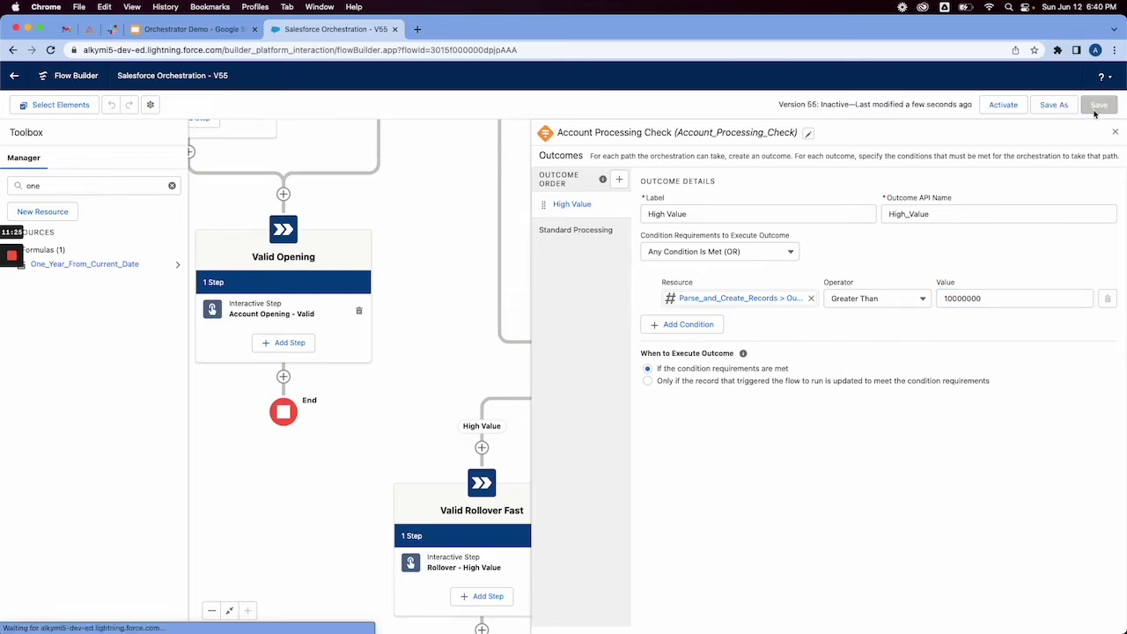
left_click(1114, 131)
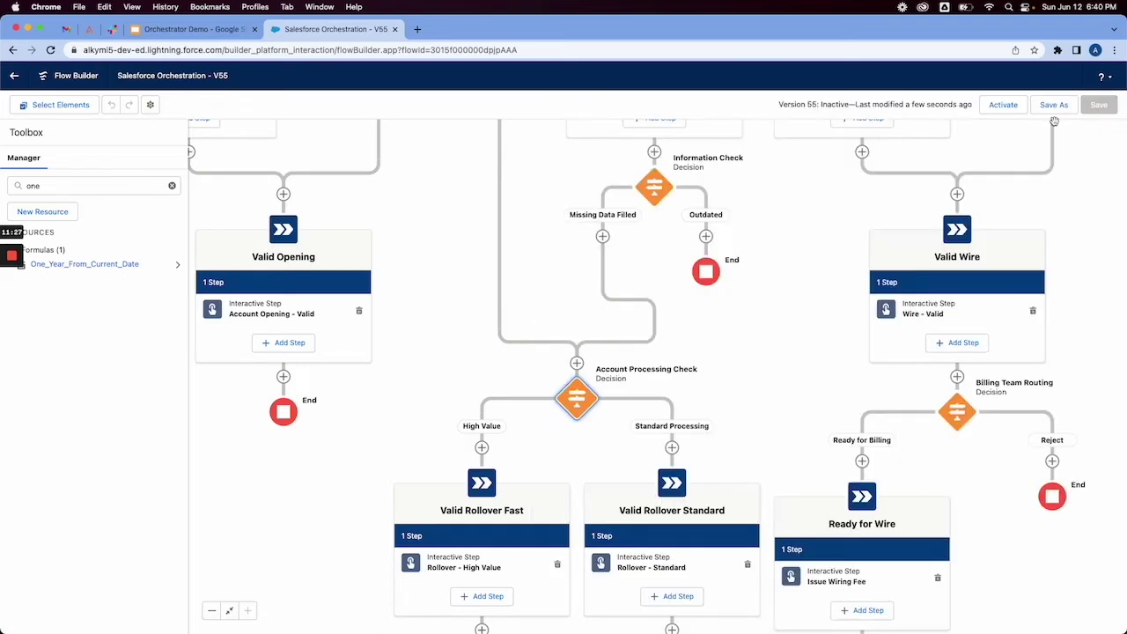
left_click(1008, 108)
left_click(1012, 107)
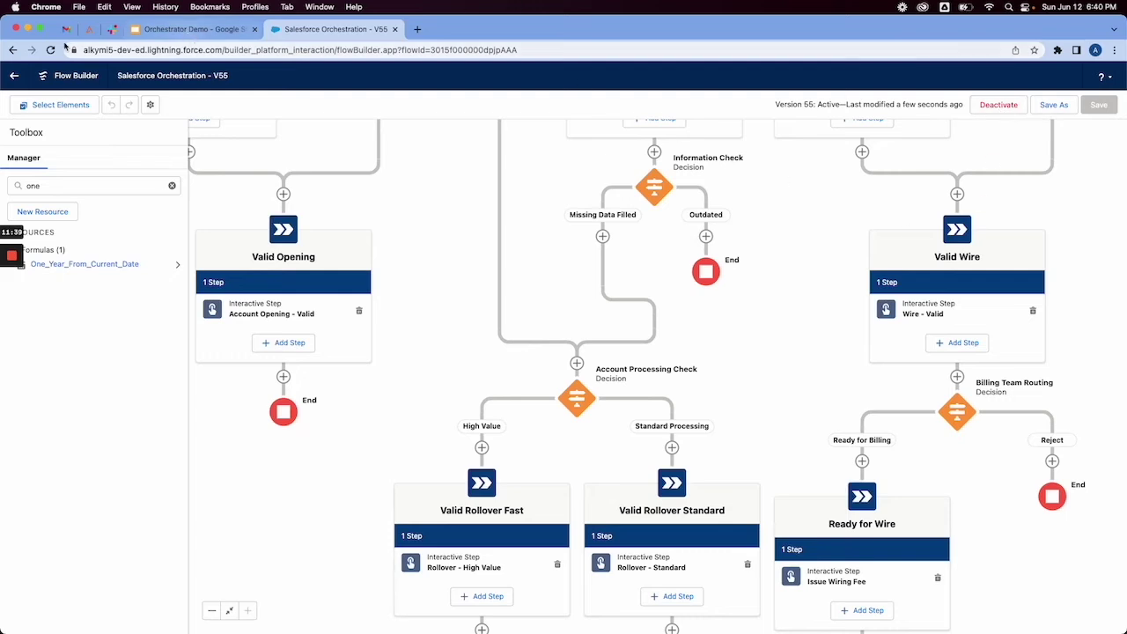
- Switch to the Alkymi Data Inbox and mark all the new documents as reviewed
left_click(89, 29)
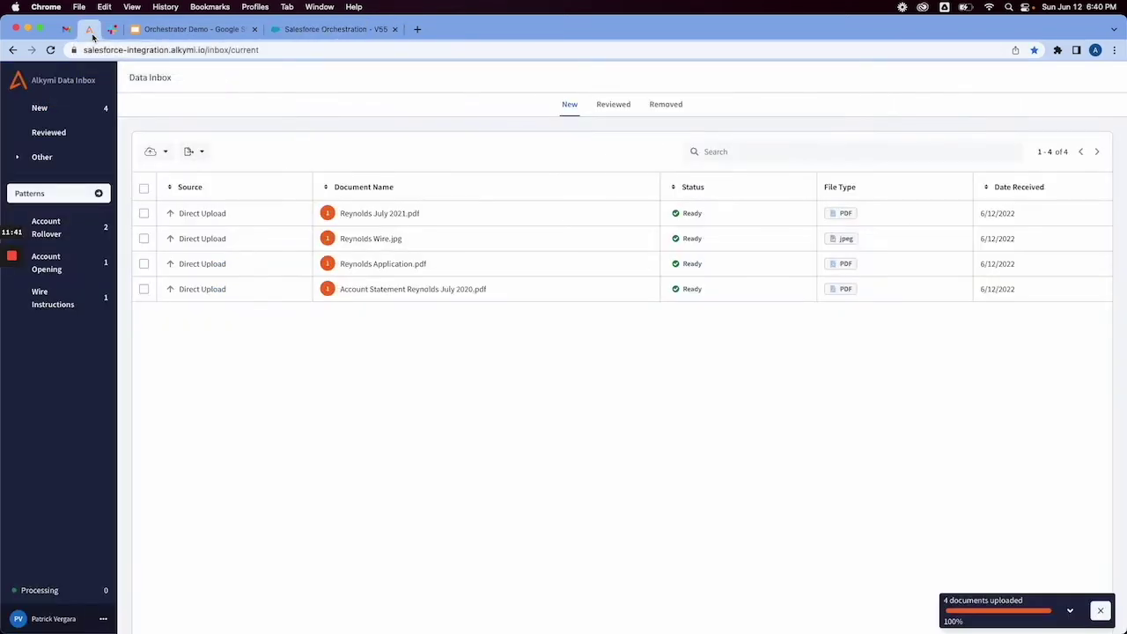
left_click(144, 188)
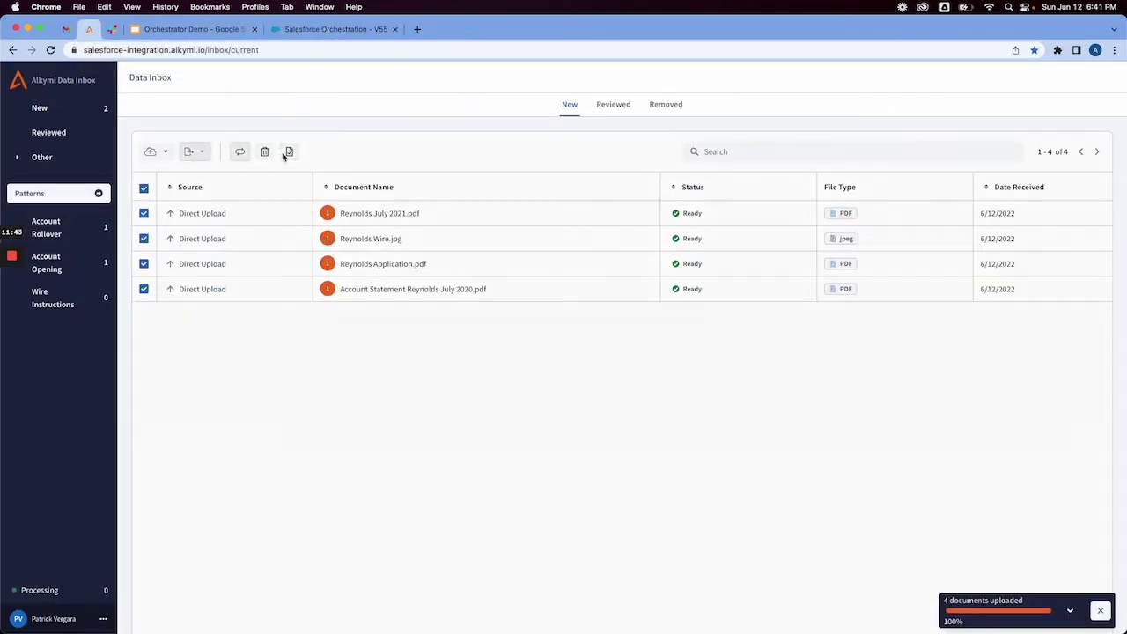
left_click(287, 153)
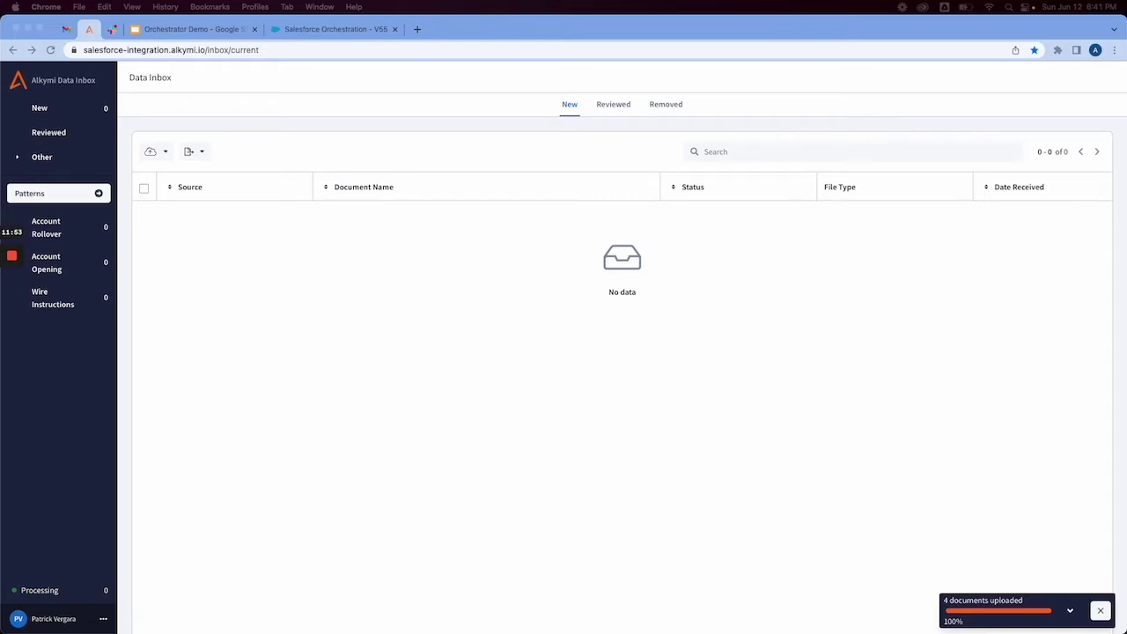
- View the account statement PDF in Acrobat, and upload the July 2021 statement to the Alkymi Data Inbox
left_click_drag(0, 53, 749, 49)
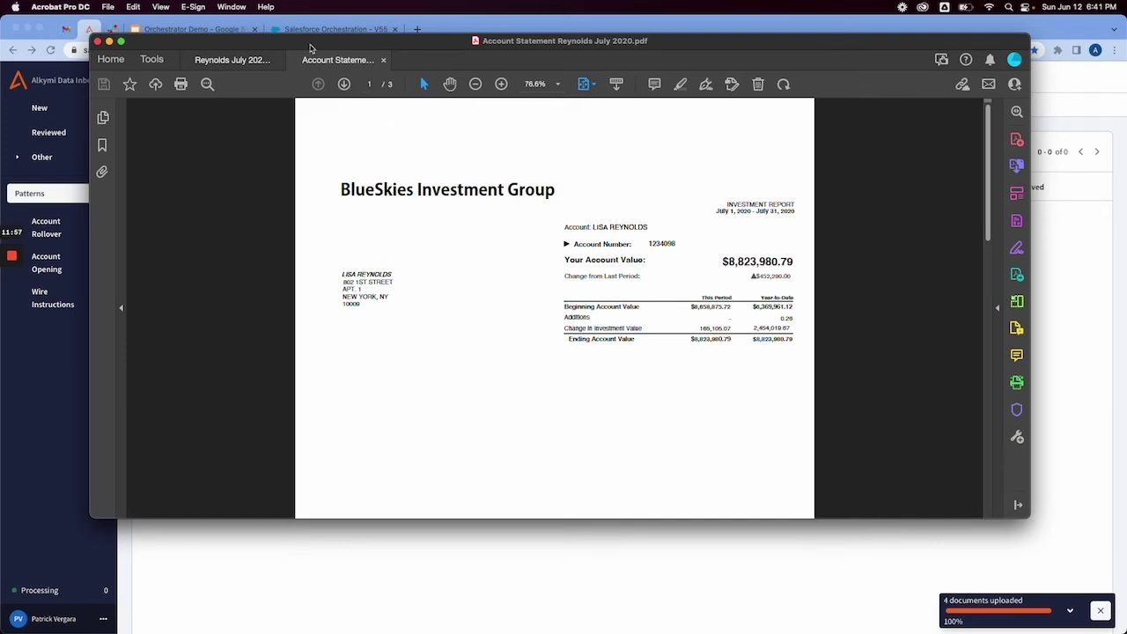
left_click_drag(312, 50, 0, 49)
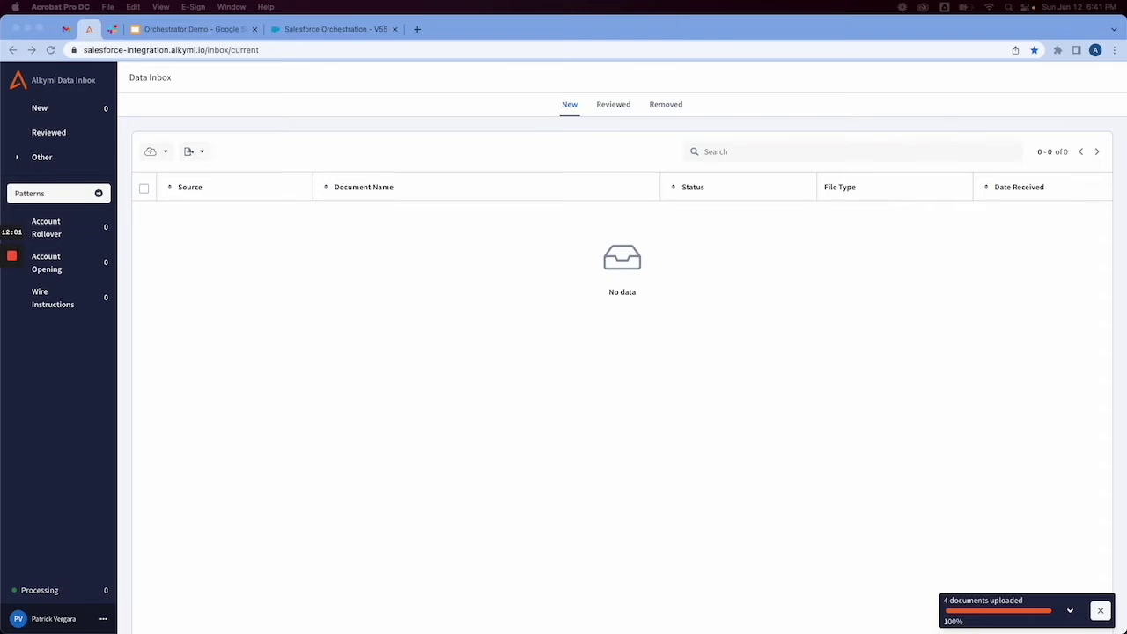
left_click_drag(0, 264, 0, 97)
left_click_drag(12, 256, 360, 370)
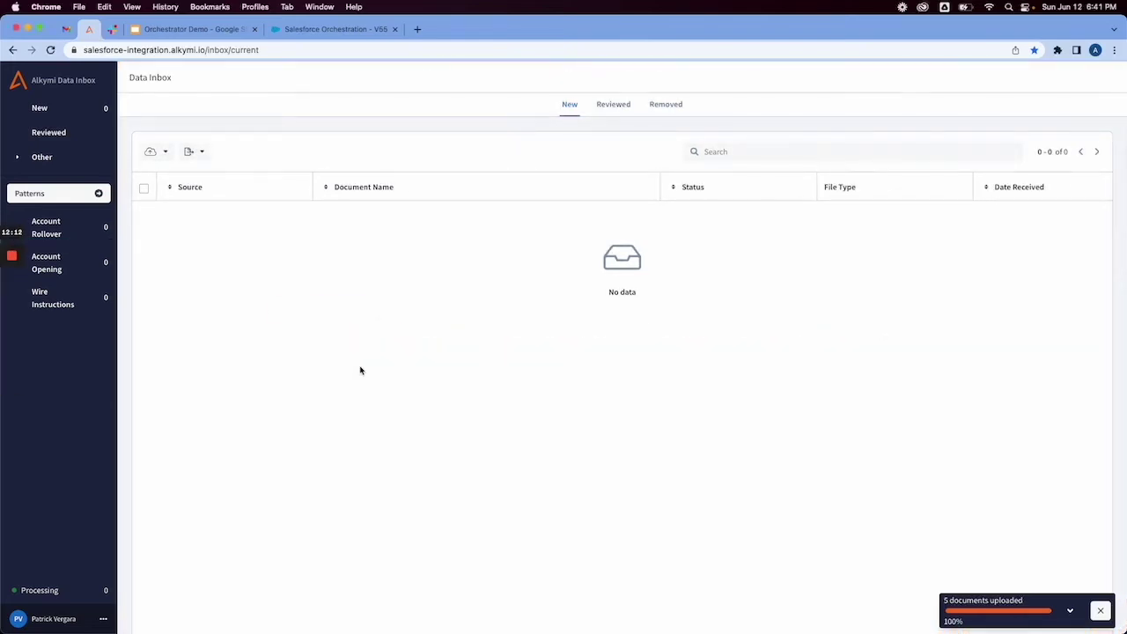
left_click(38, 107)
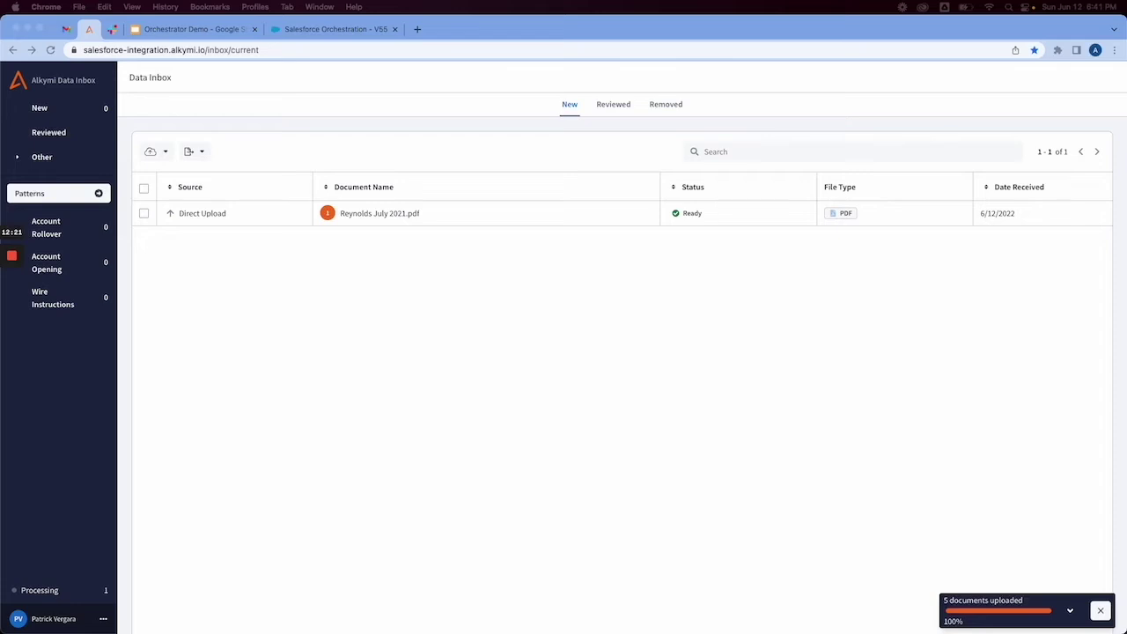
- Switch to Gmail and open the email about the Customer Success Team's assigned action item in Salesforce
left_click(65, 31)
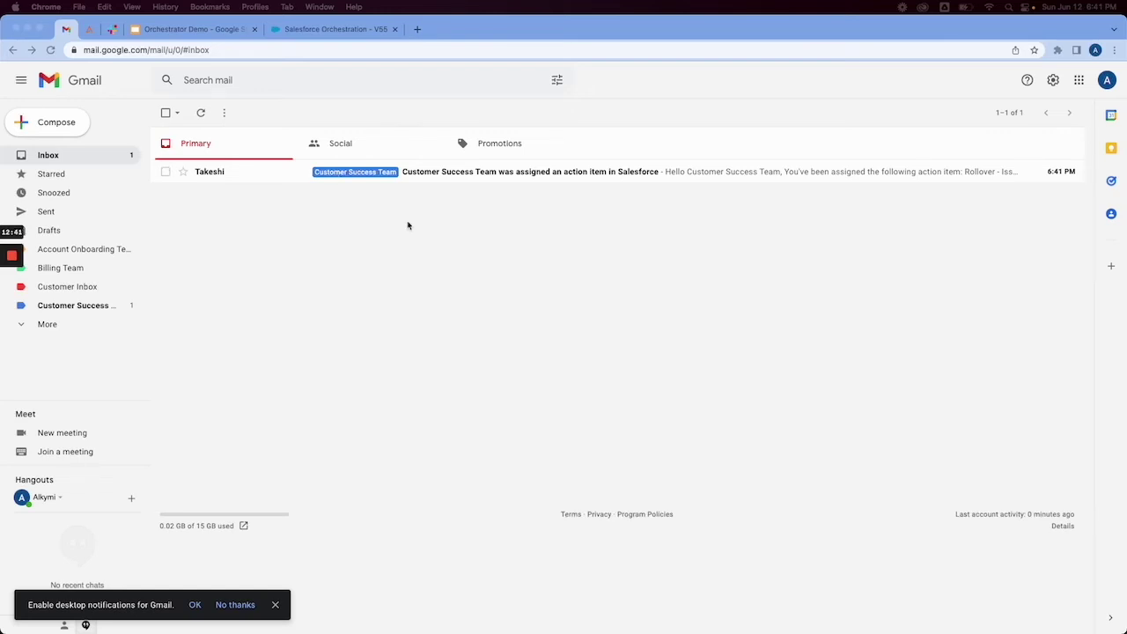
left_click(435, 174)
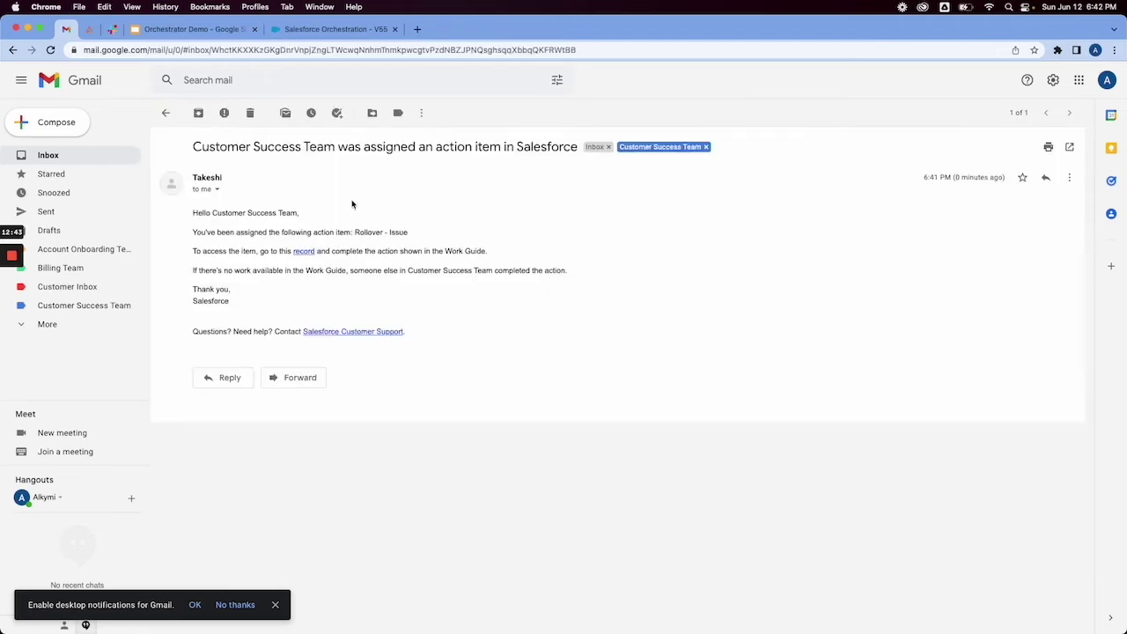
- Open the record linked in the email, and inspect the orchestration's account rollover Information Check with its One_Year_From_Current_Date formula
left_click(297, 253)
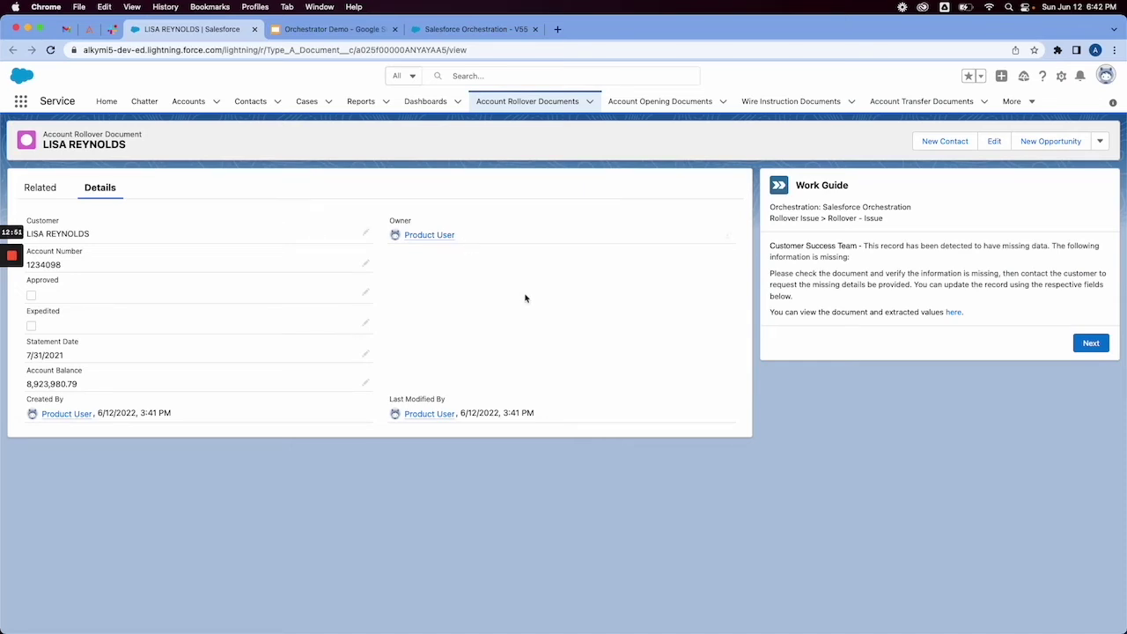
left_click(471, 32)
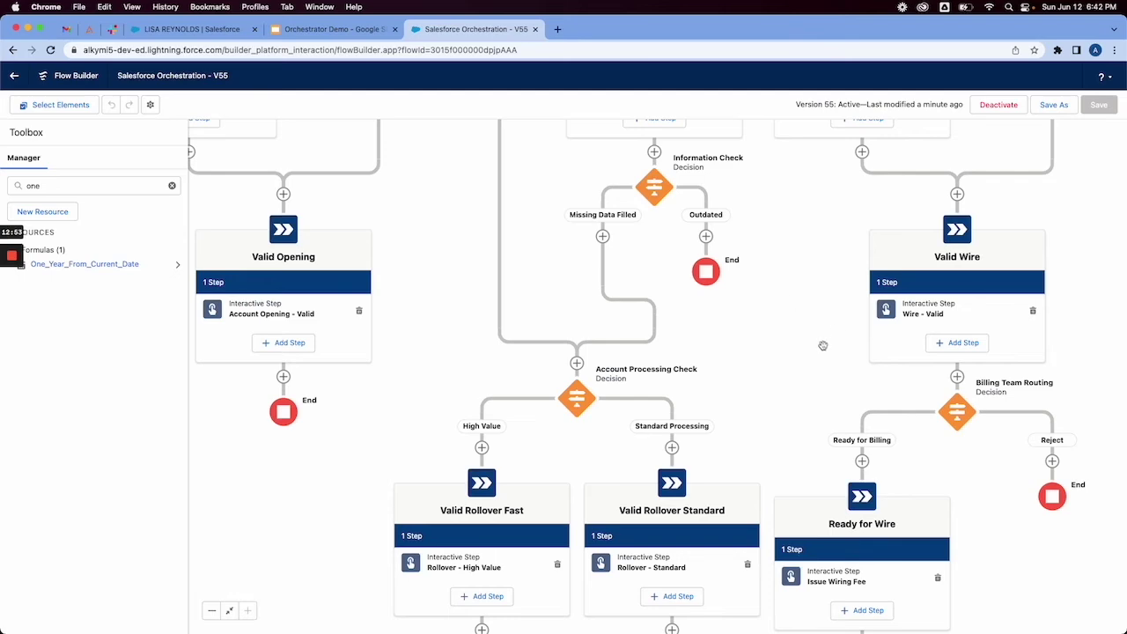
left_click_drag(819, 342, 762, 440)
scroll(762, 440, "up", 5)
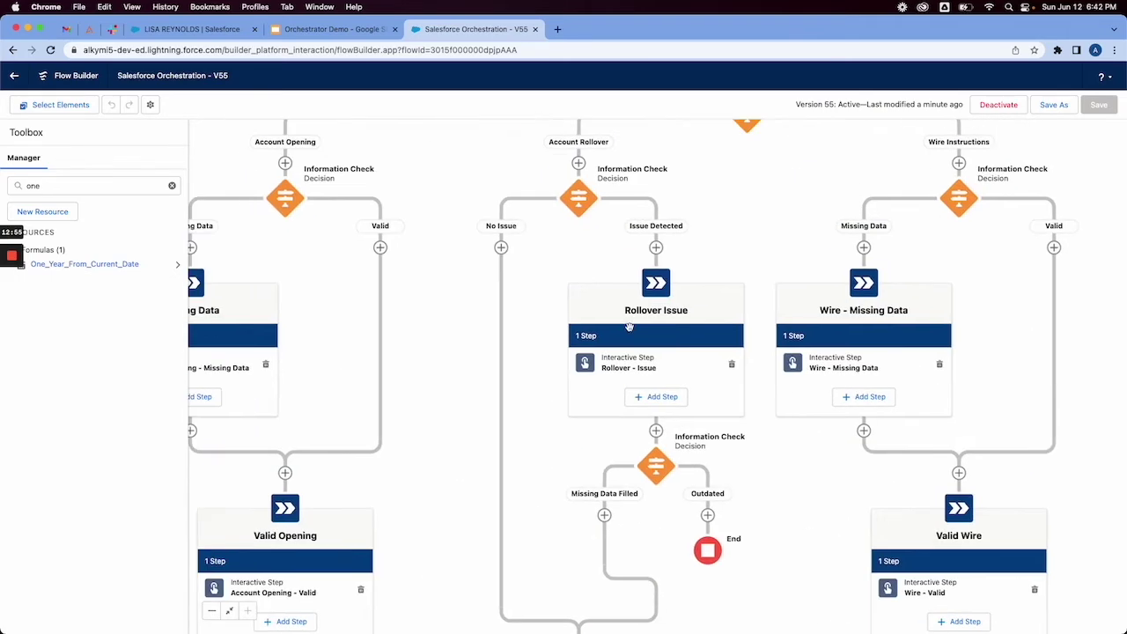
left_click(581, 203)
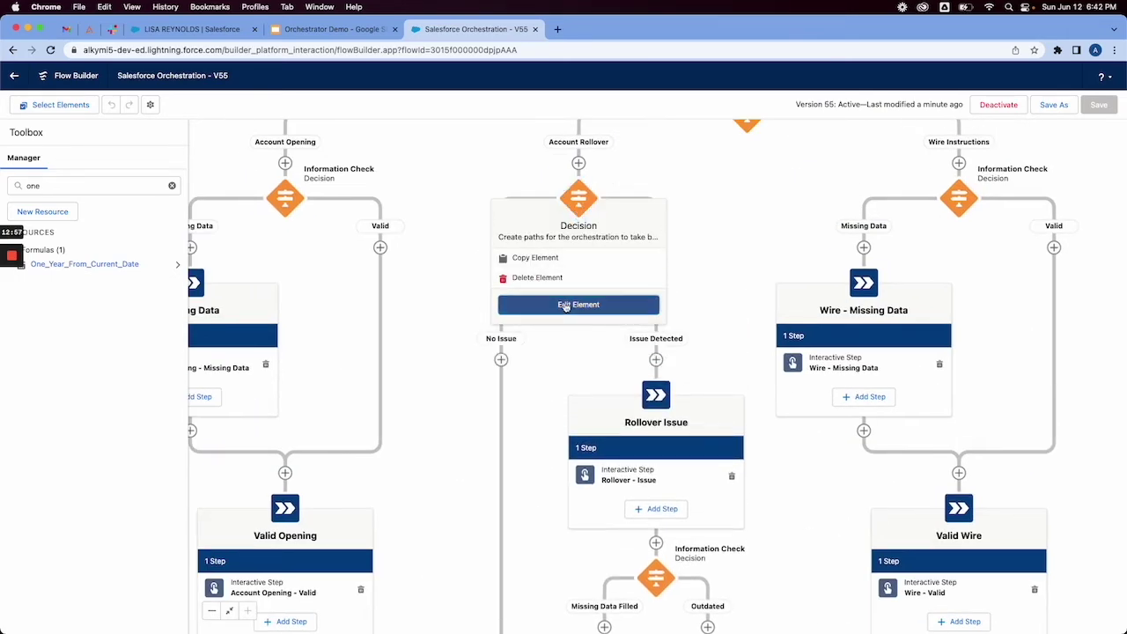
left_click(567, 305)
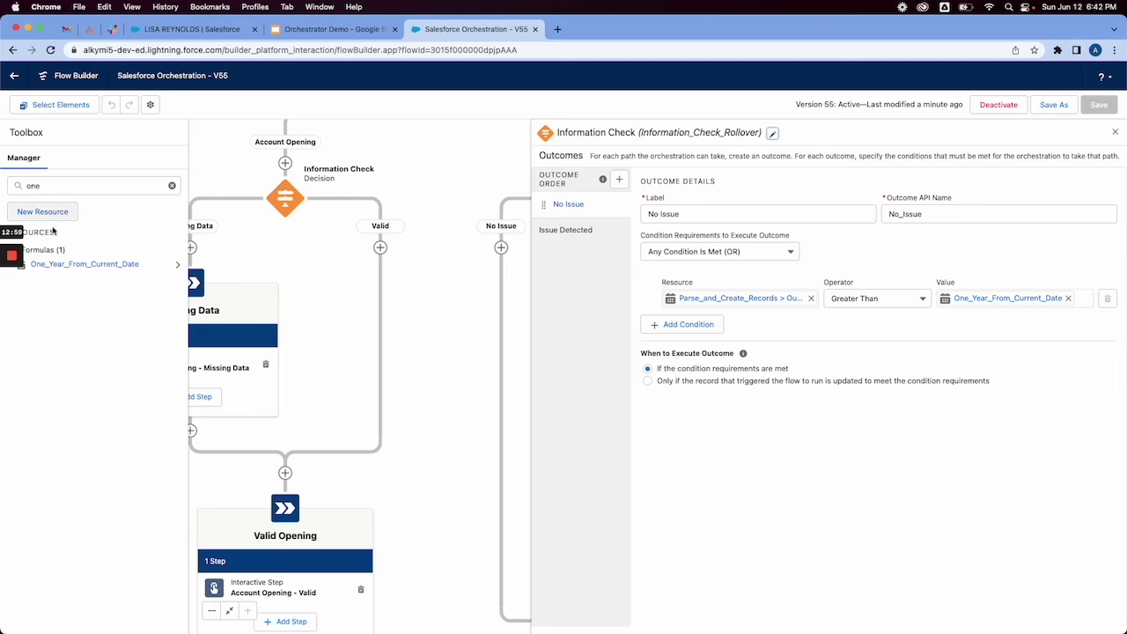
left_click(61, 263)
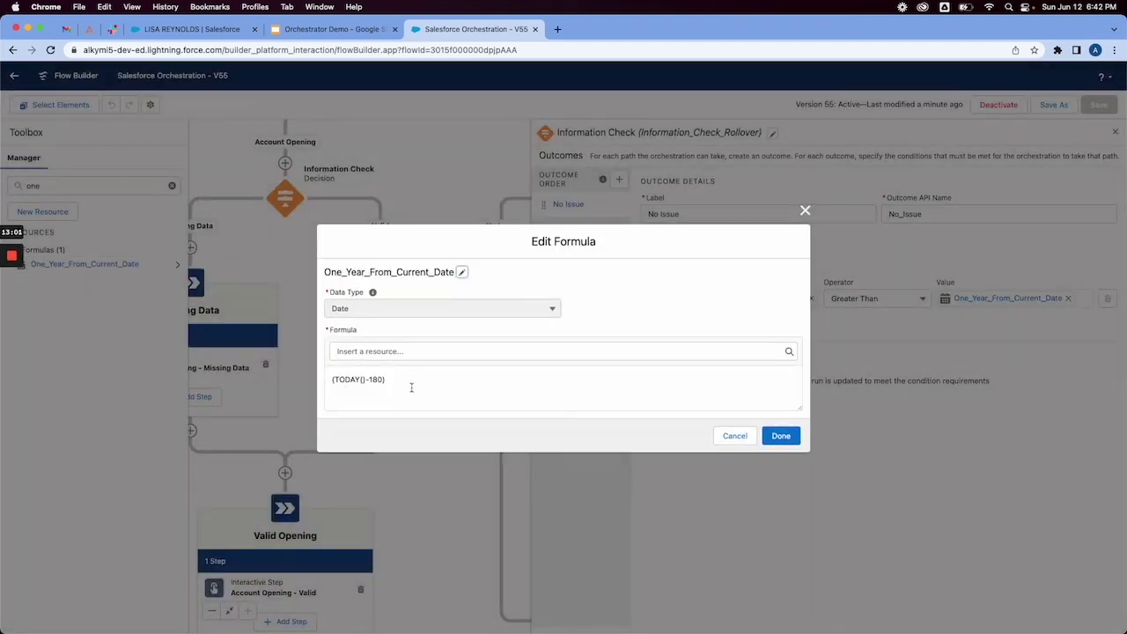
- Switch to Alkymi to view the July 2021 statement with its extracted values, and return to the Customer Success Team email in Gmail
left_click(89, 29)
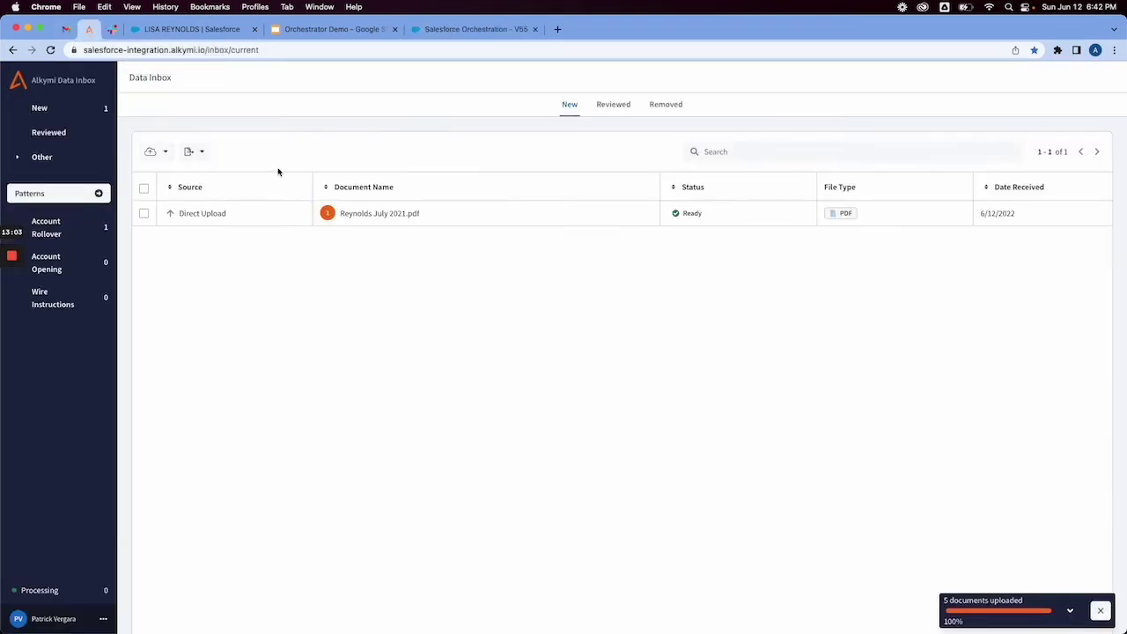
left_click(356, 213)
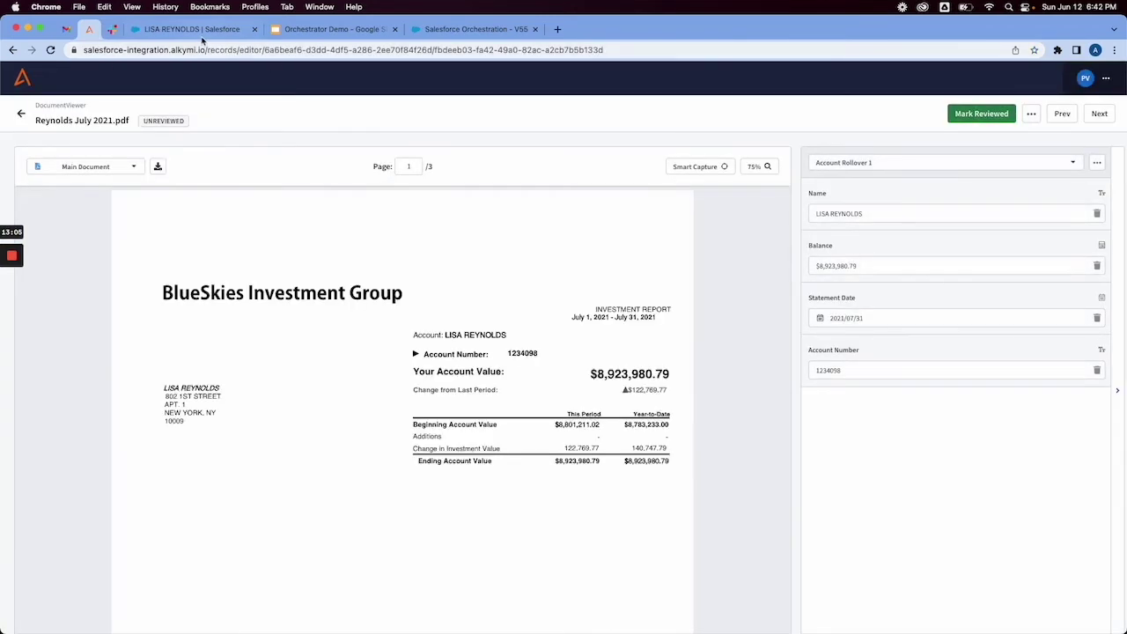
left_click(66, 29)
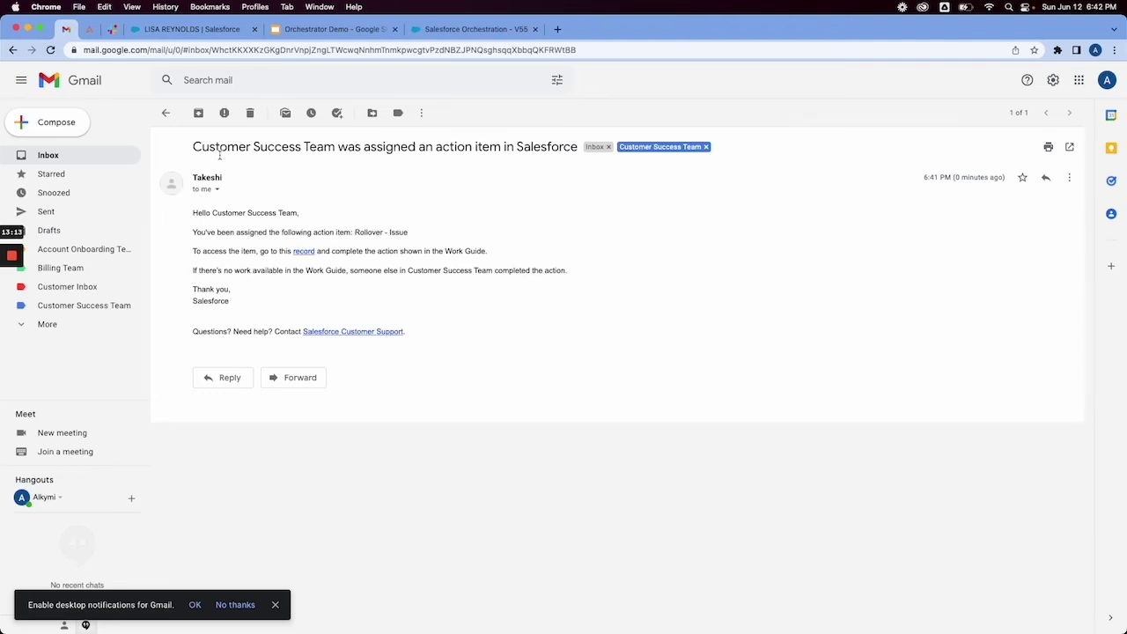
- Return to the Alkymi Data Inbox and upload the May 2022 account statement PDF
left_click(87, 32)
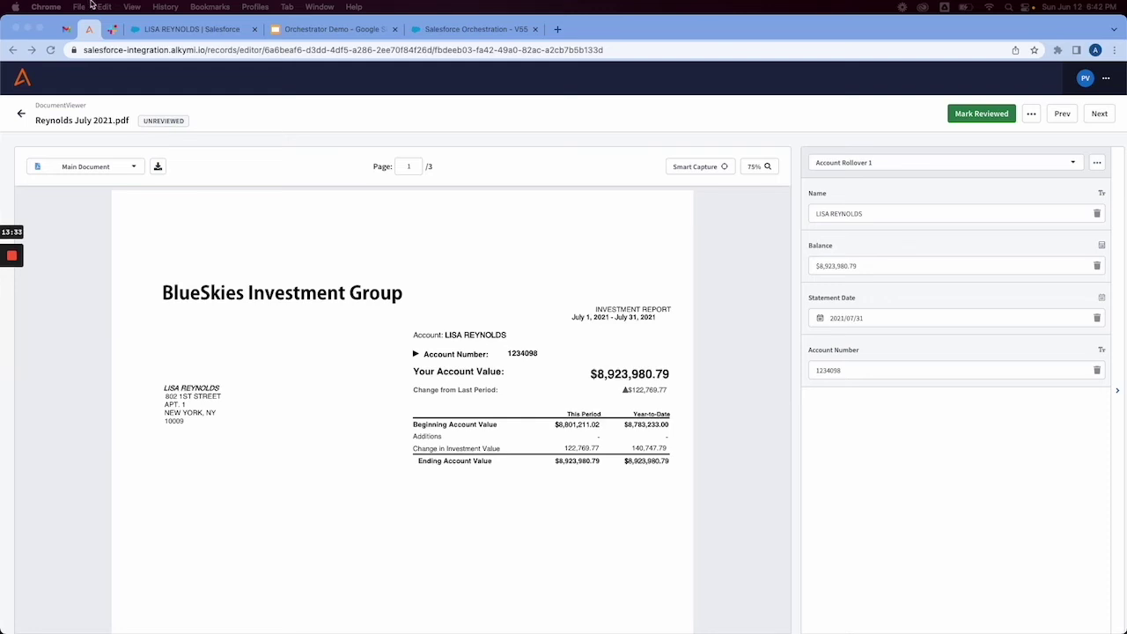
left_click(21, 113)
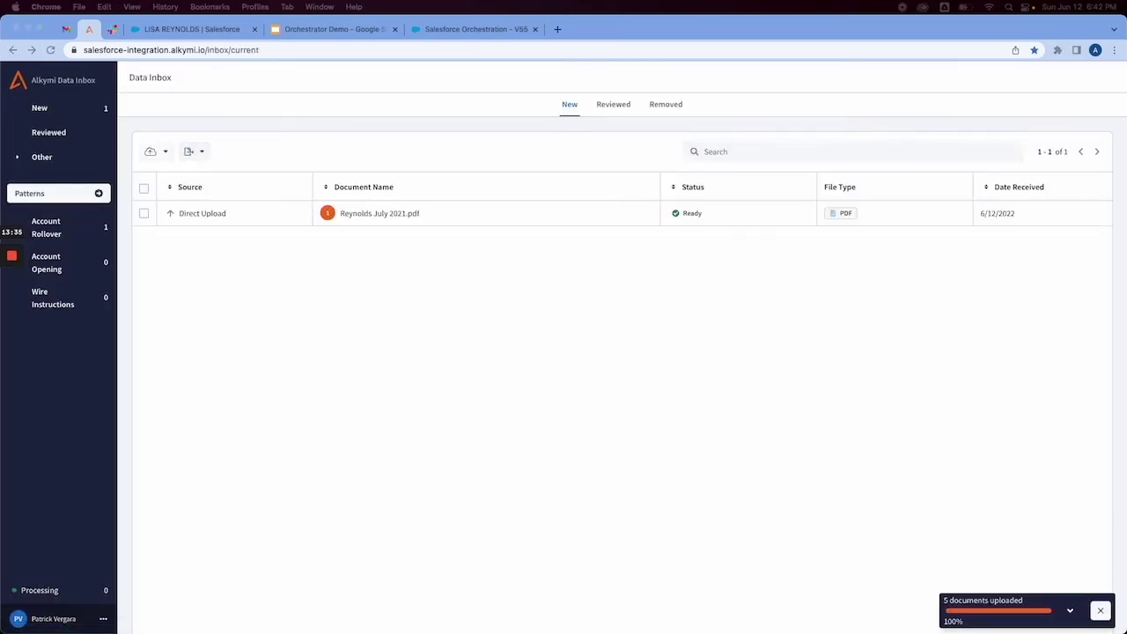
left_click_drag(17, 146, 399, 357)
- Switch to the orchestration, close the formula and Information Check details, and view the High Value condition of the Account Processing Check decision
left_click(440, 34)
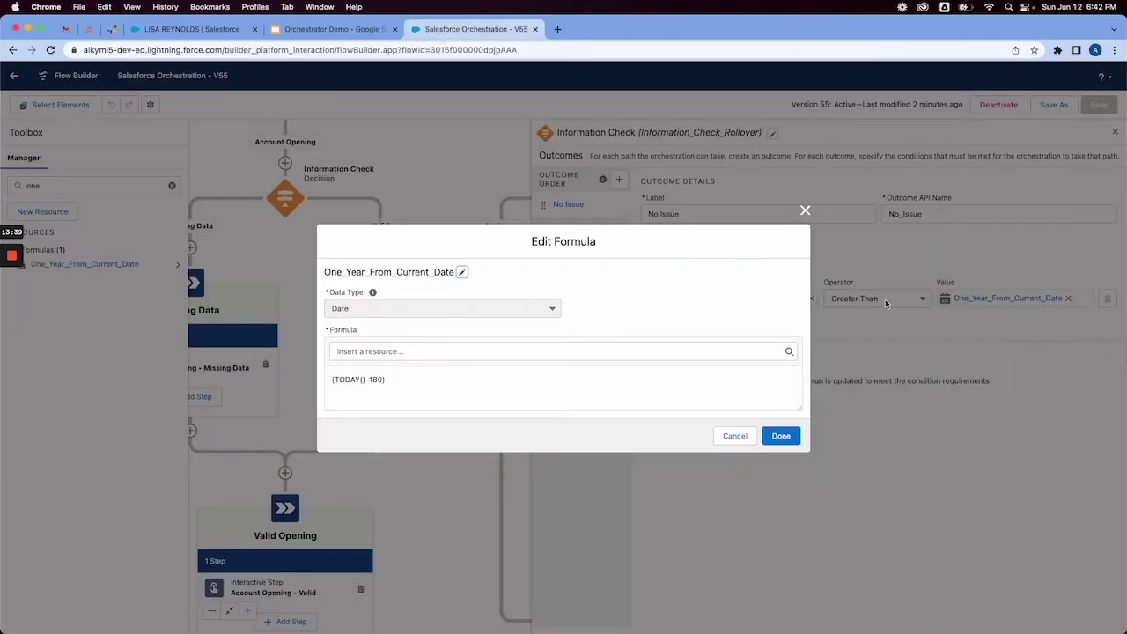
left_click(803, 211)
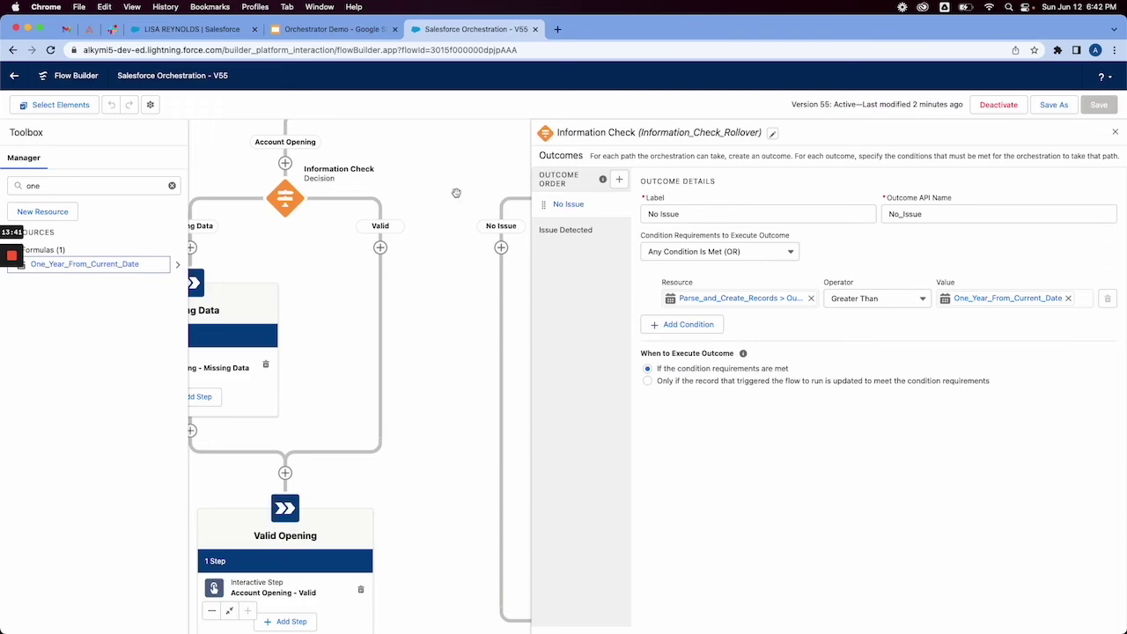
left_click(1115, 133)
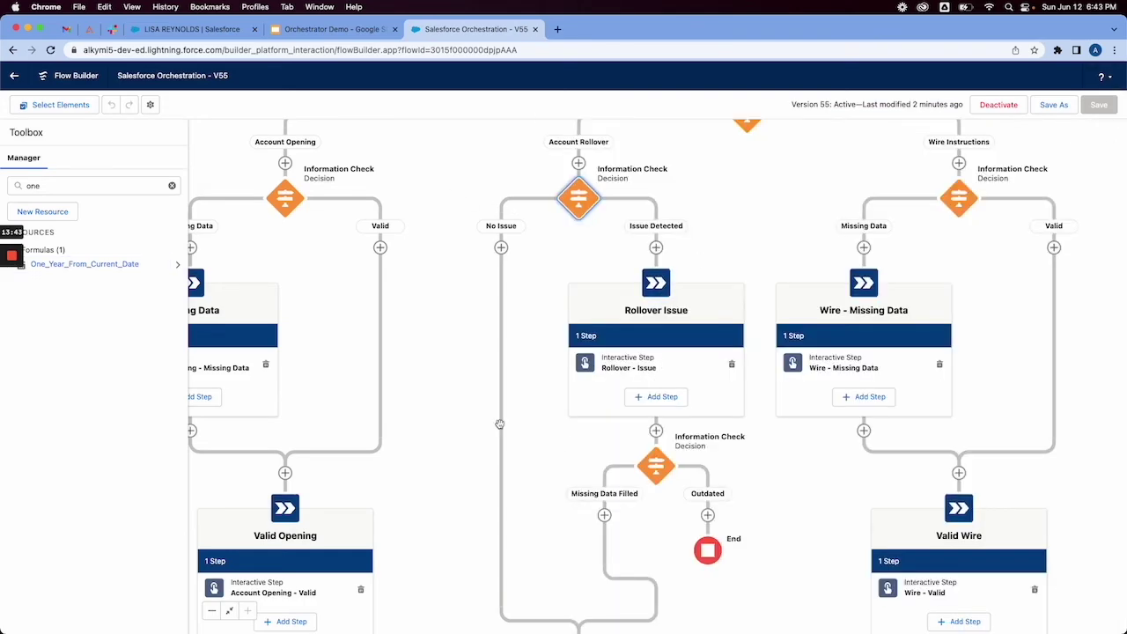
left_click_drag(405, 476, 395, 139)
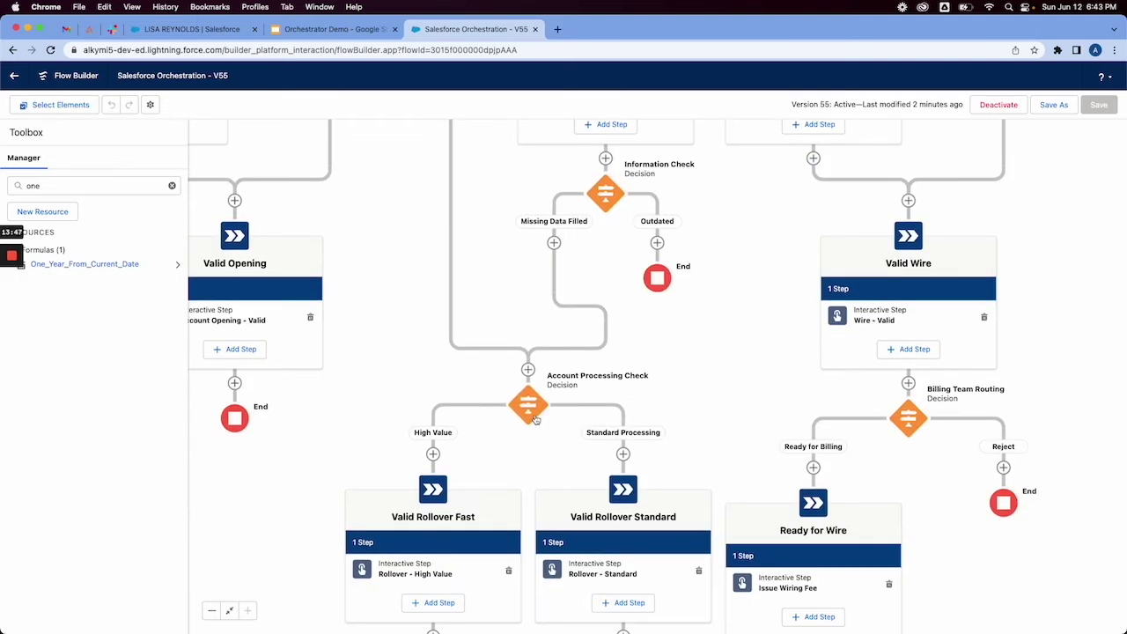
left_click(536, 420)
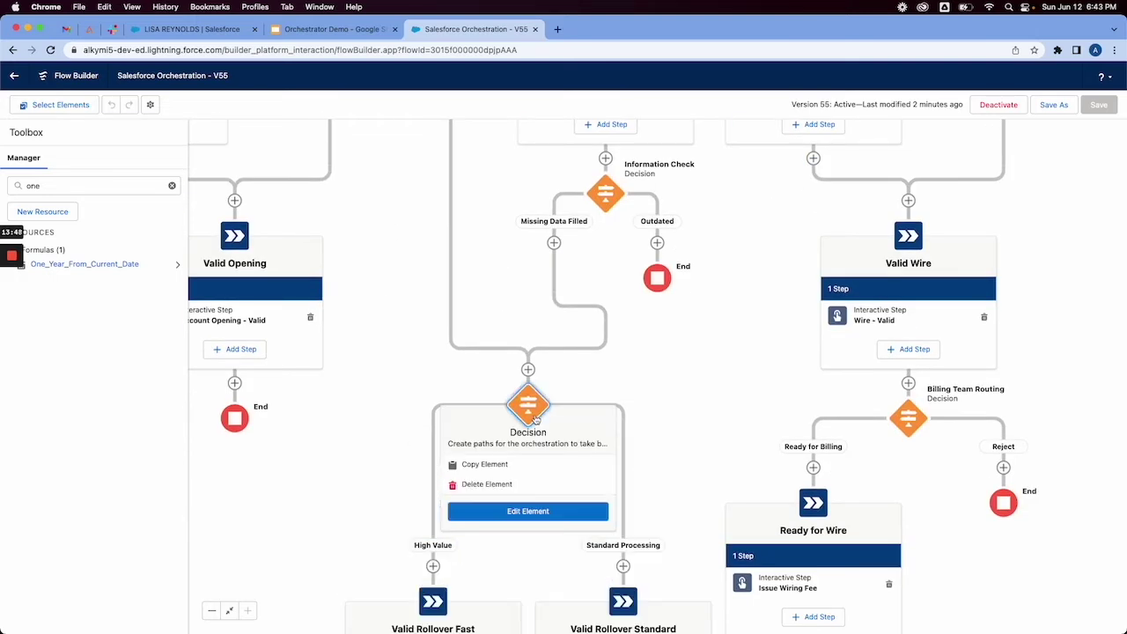
left_click(528, 511)
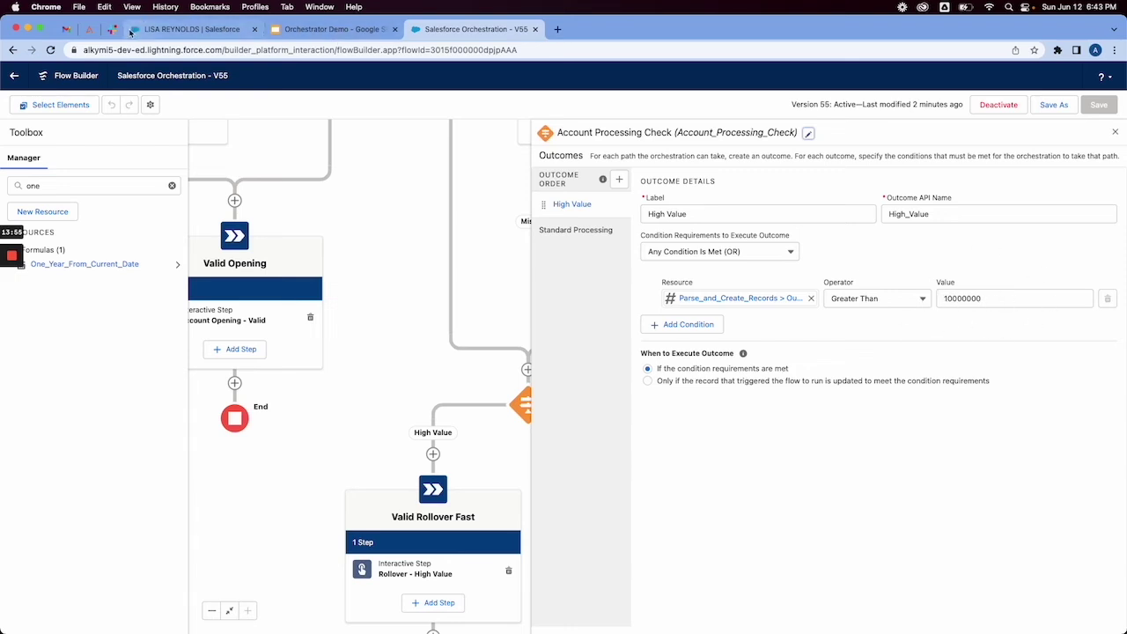
- Check the Alkymi Data Inbox for the May 2022 statement, and read the Account Onboarding Team's assigned action item email in Gmail
left_click(89, 30)
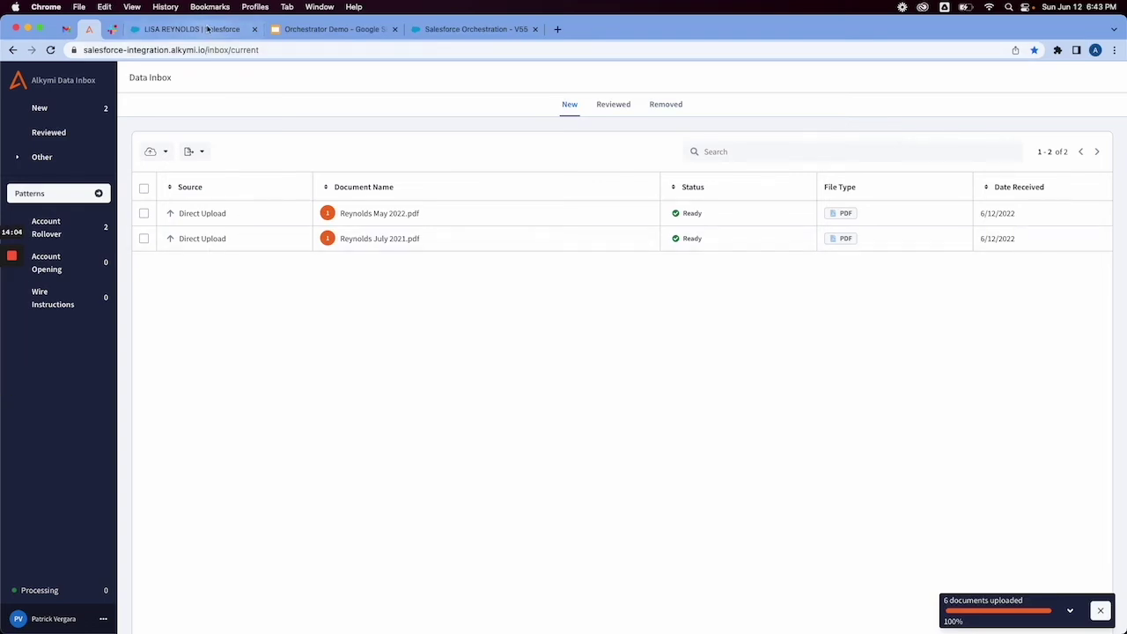
left_click(67, 29)
left_click(51, 156)
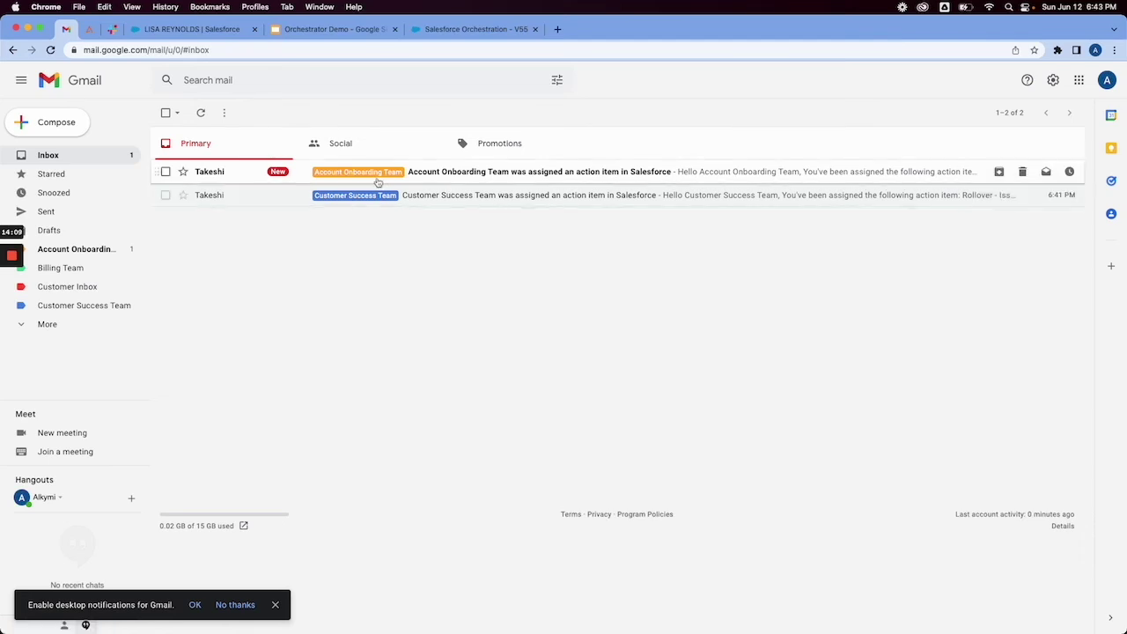
left_click(481, 172)
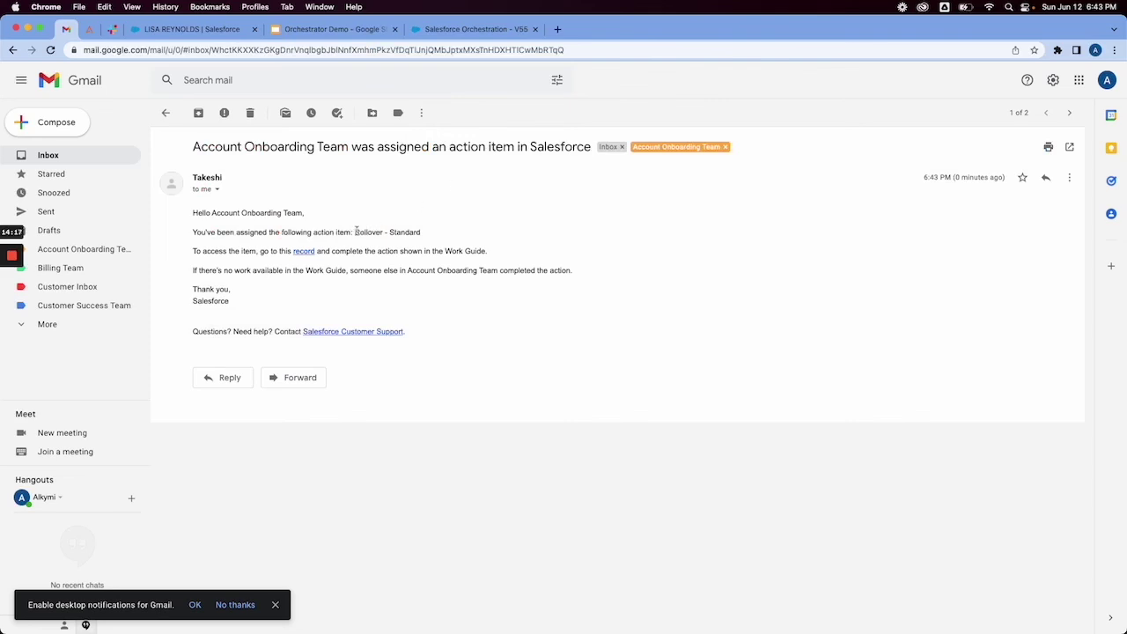
left_click_drag(354, 232, 420, 234)
double_click(401, 230)
triple_click(400, 230)
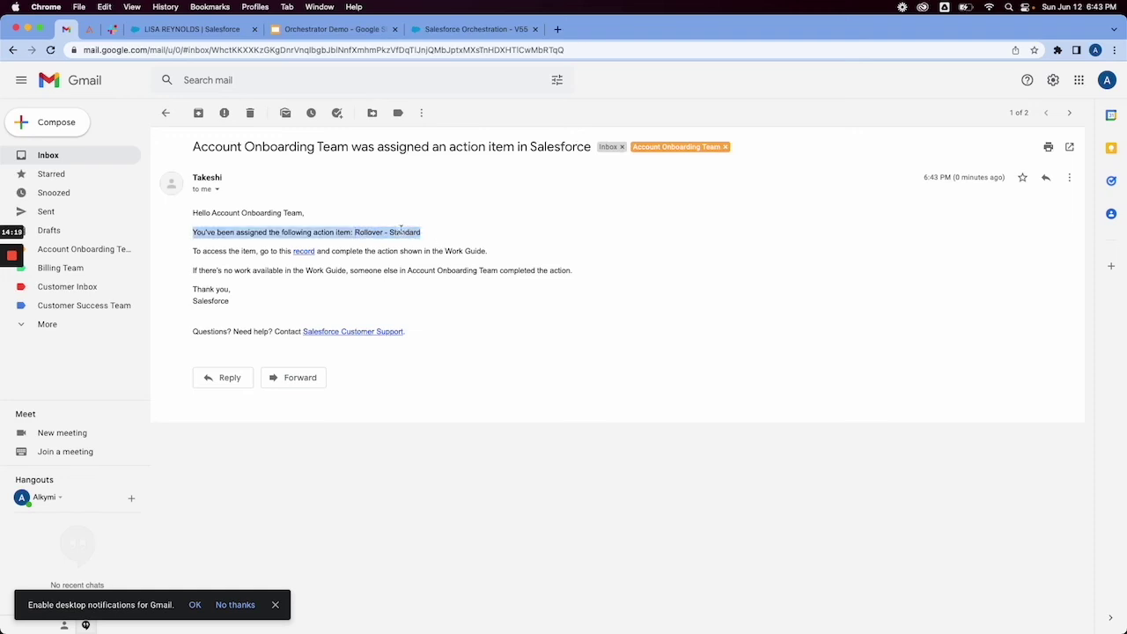
- Open the Salesforce record linked in the email and submit its Work Guide review with Approval Selection set to Approved
left_click(308, 252)
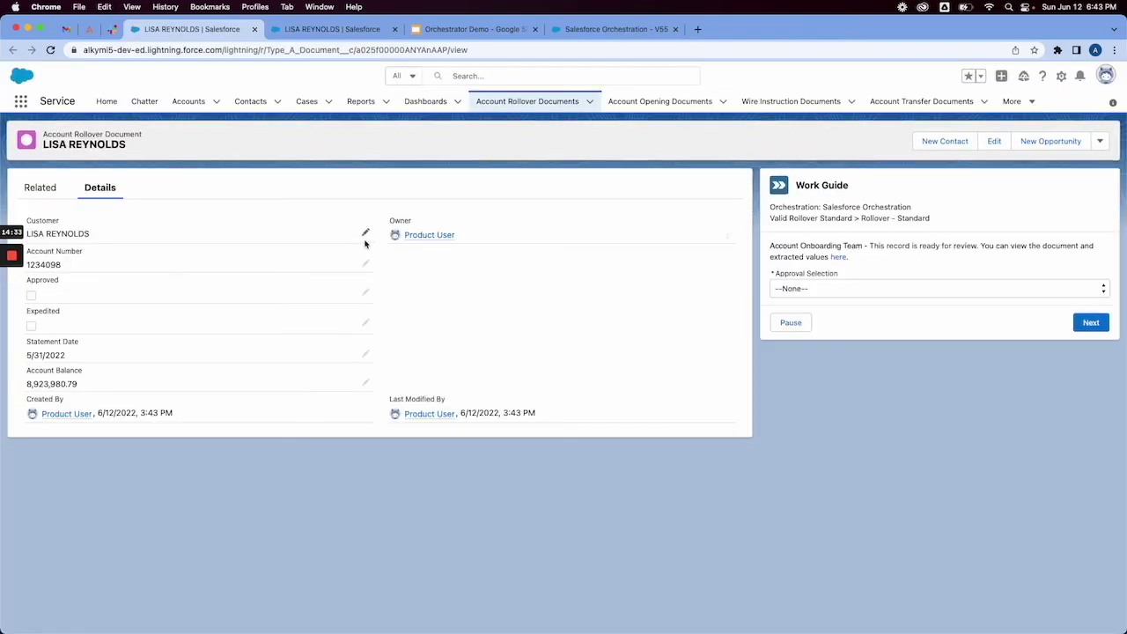
left_click_drag(868, 245, 917, 258)
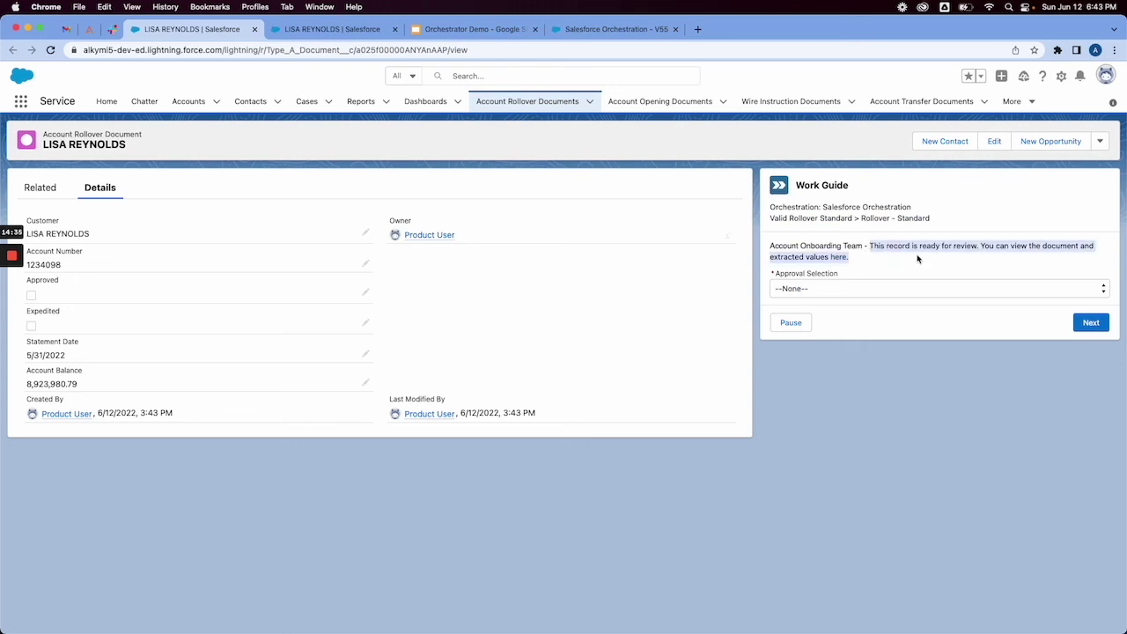
left_click(917, 258)
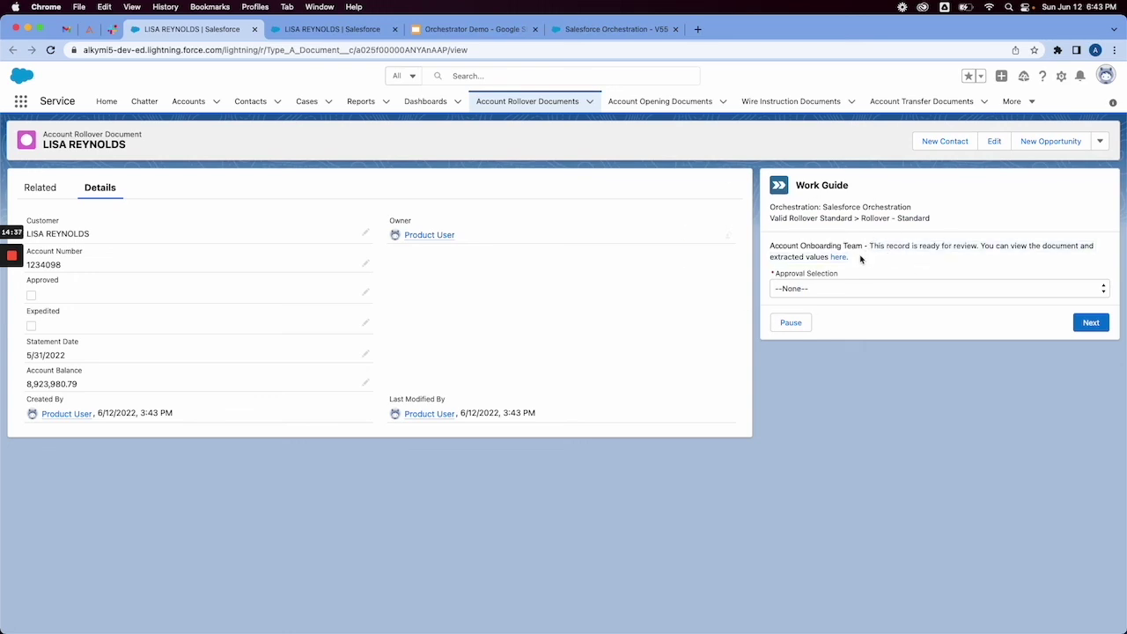
left_click(858, 288)
left_click(855, 302)
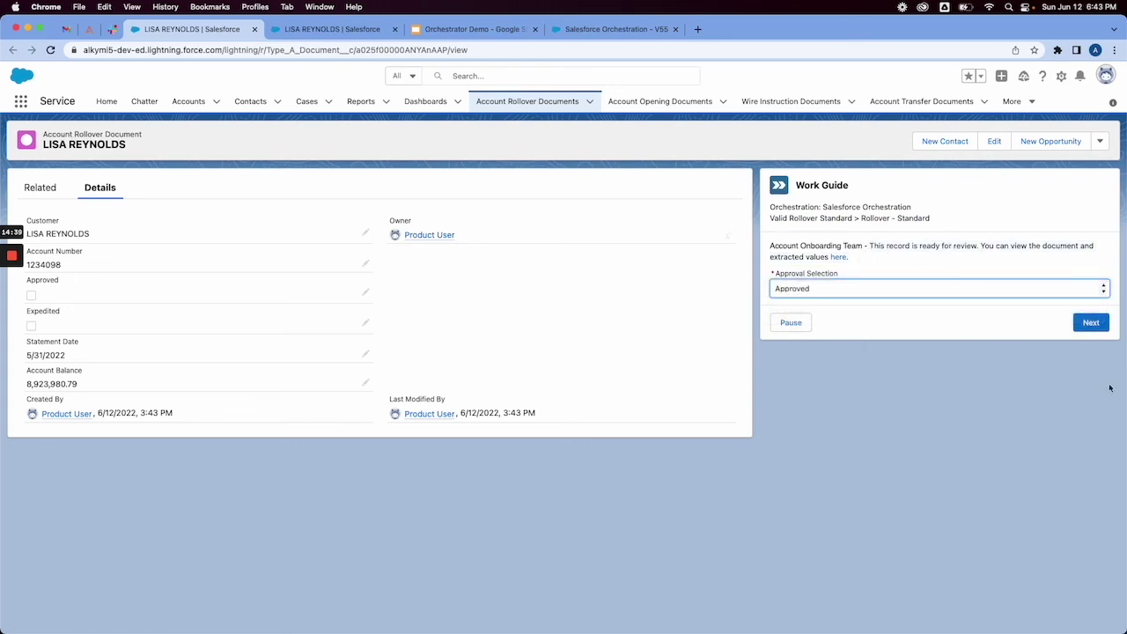
left_click(1092, 325)
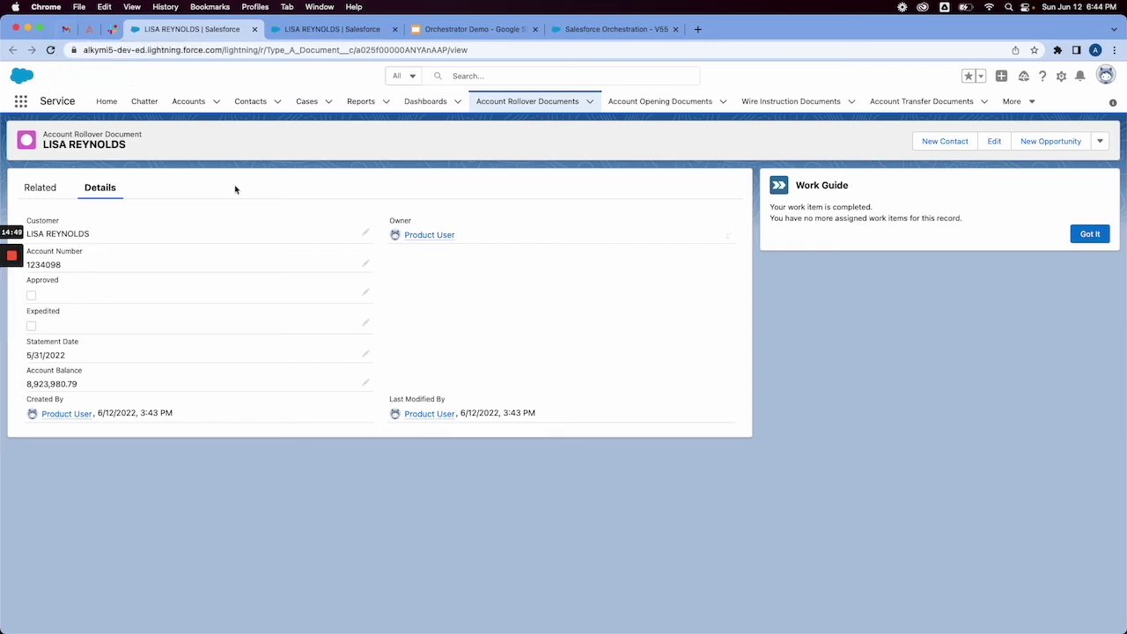
- Return to the orchestration, close the Account Processing Check details, and review the whole flow from start to end
left_click(91, 30)
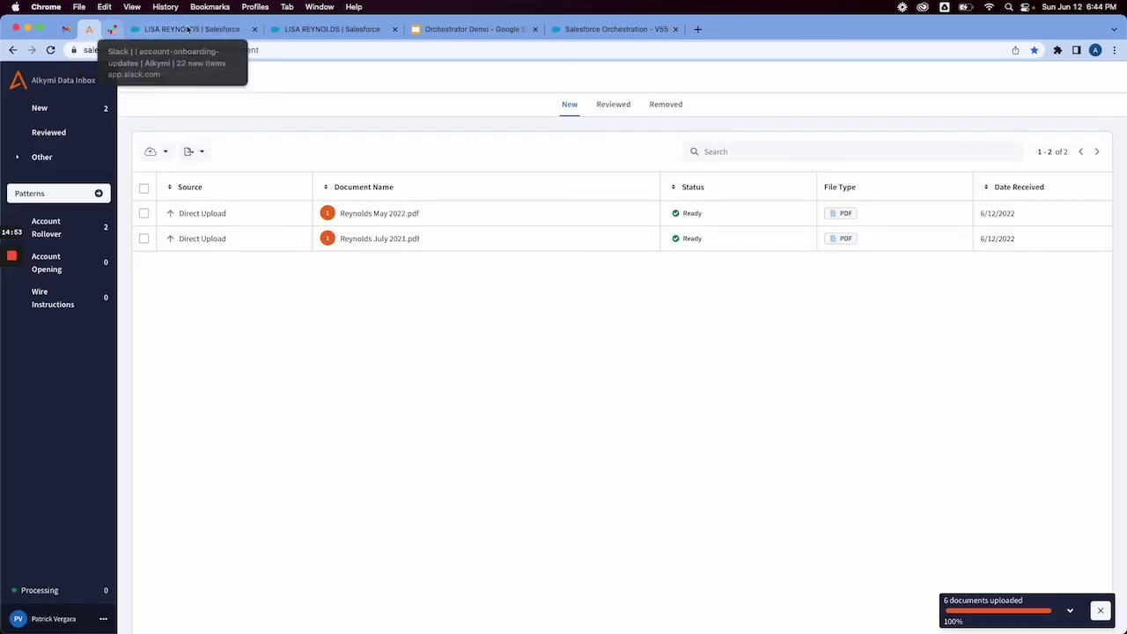
left_click(622, 35)
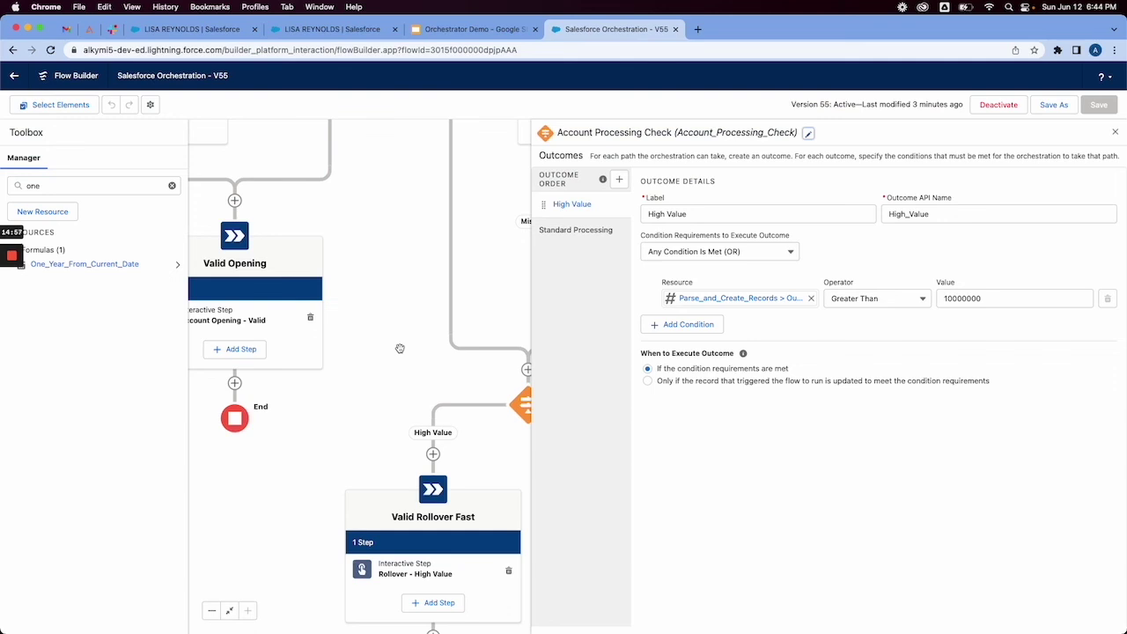
left_click(1114, 132)
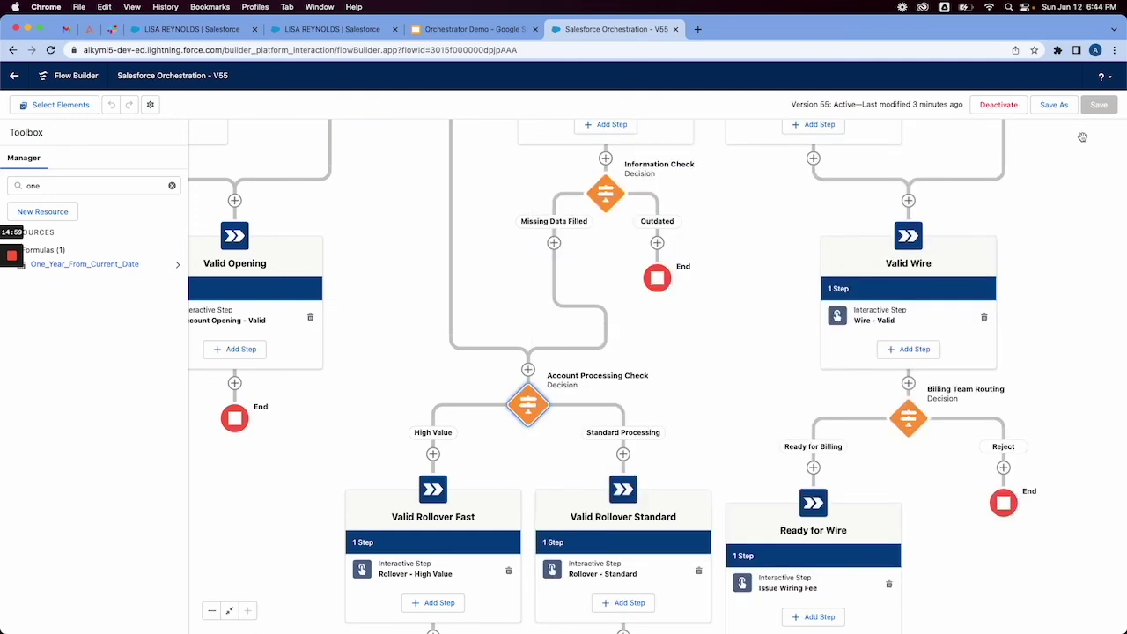
left_click_drag(771, 192, 765, 394)
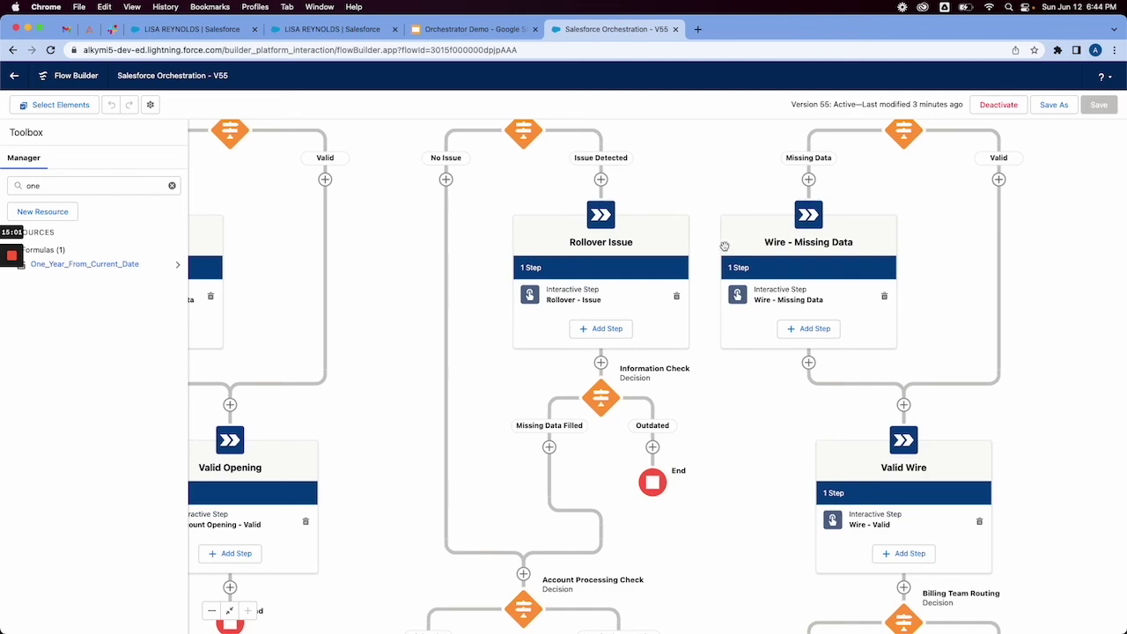
left_click_drag(687, 171, 725, 317)
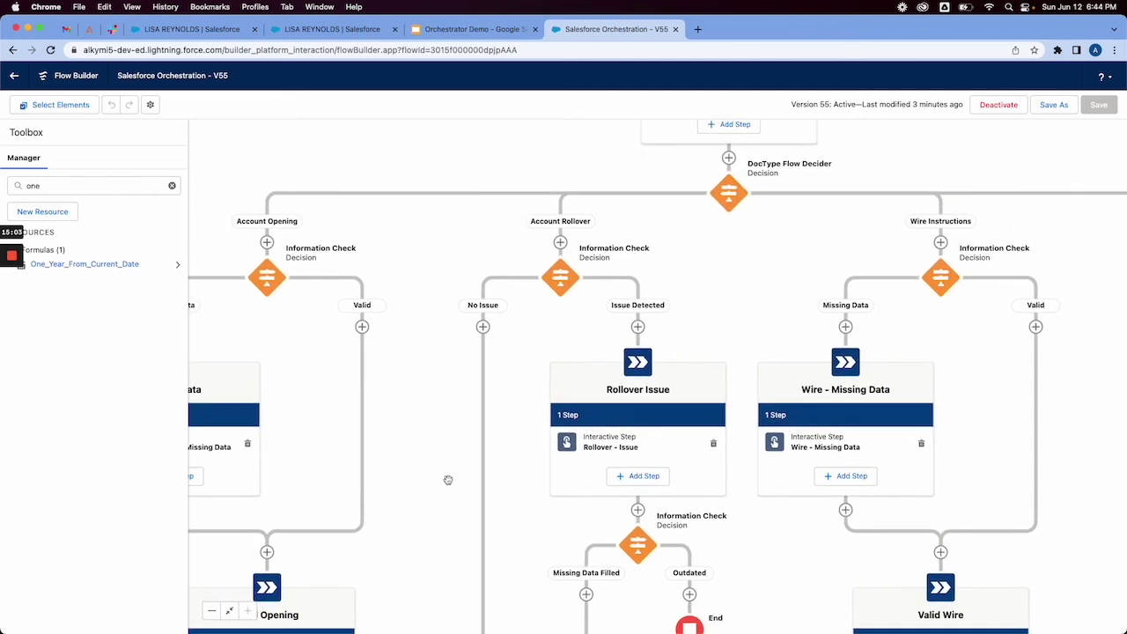
left_click(211, 611)
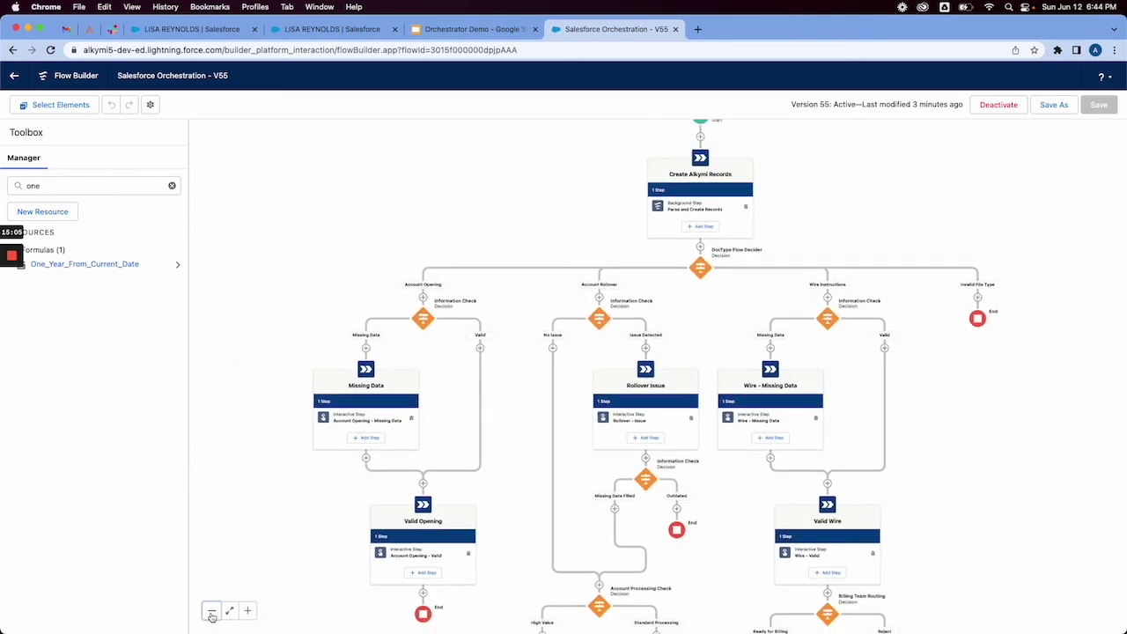
left_click(212, 612)
left_click_drag(440, 319, 330, 252)
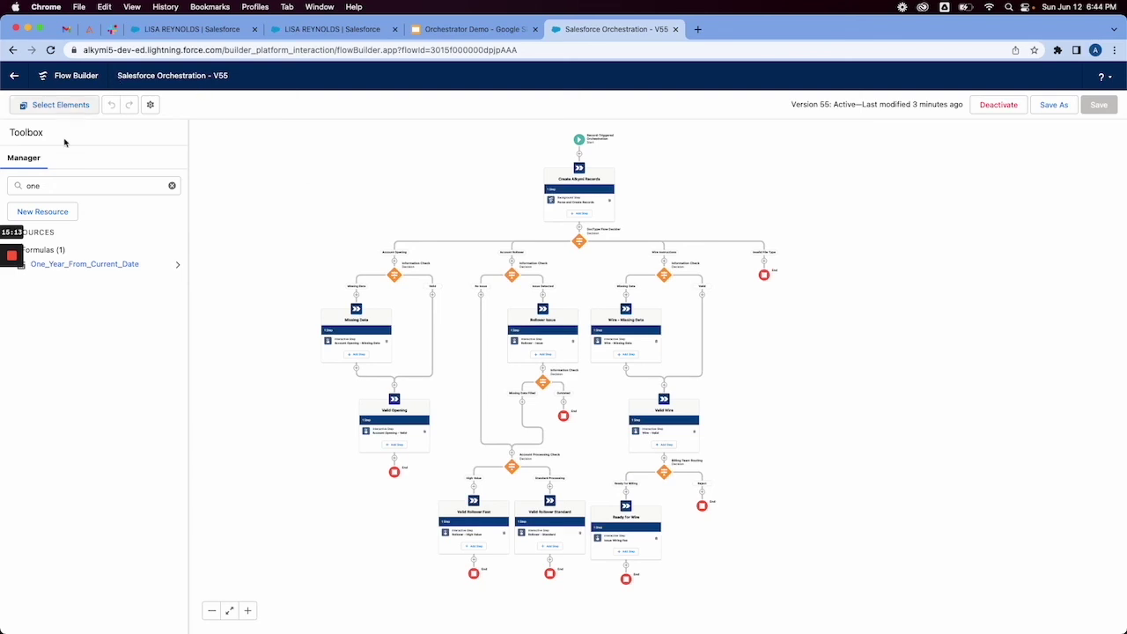
mouse_move(11, 255)
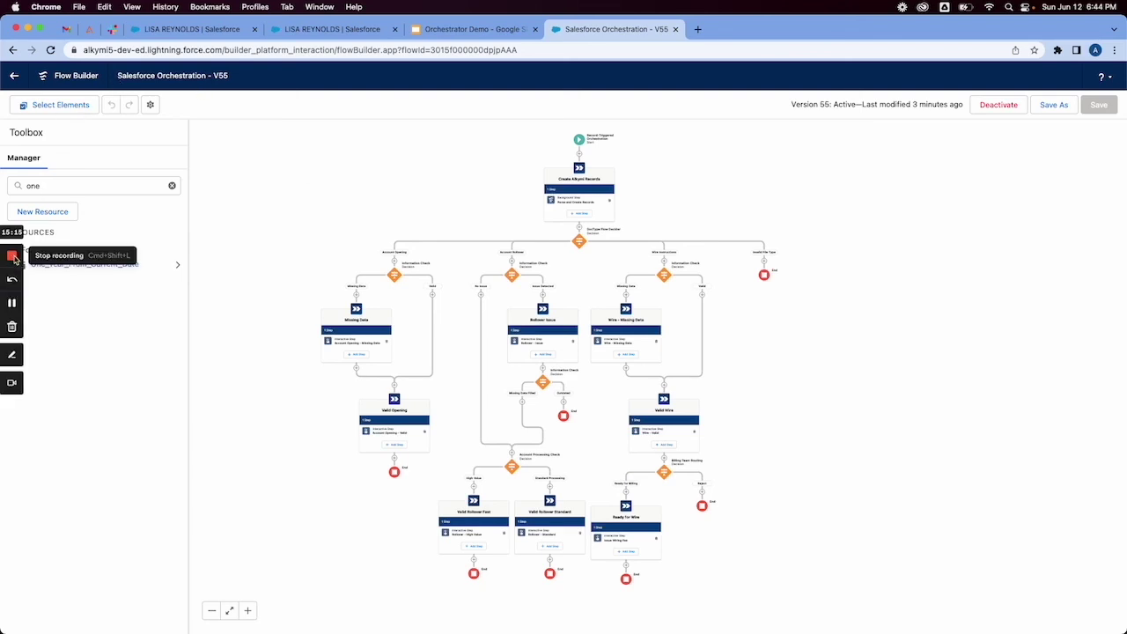